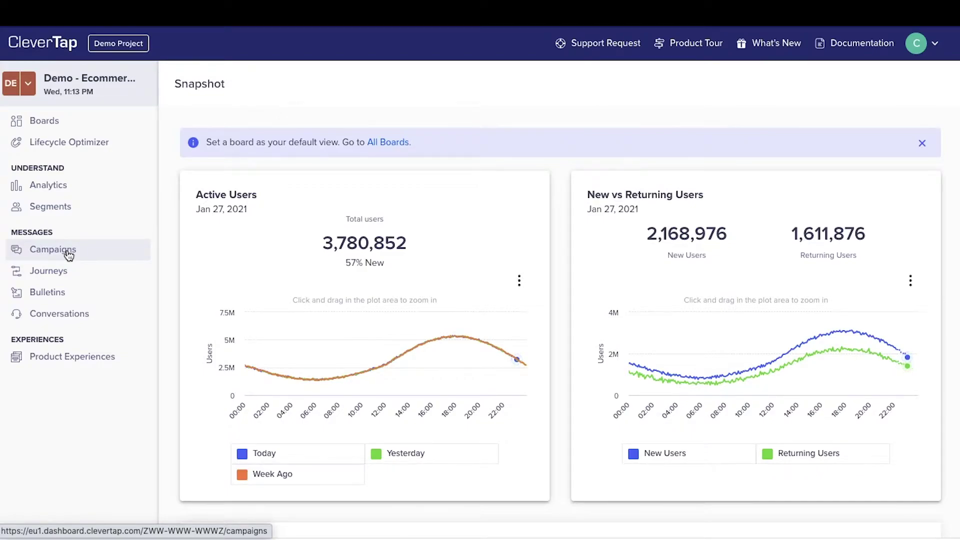
From the Campaigns list, start a new Email campaign with the One time campaign type.
click(68, 254)
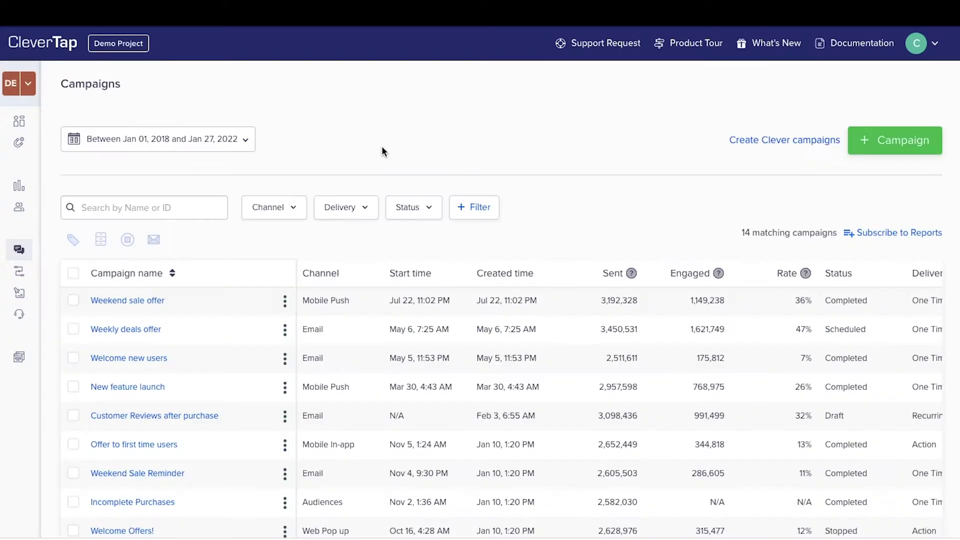
scroll(255, 300, down, 3)
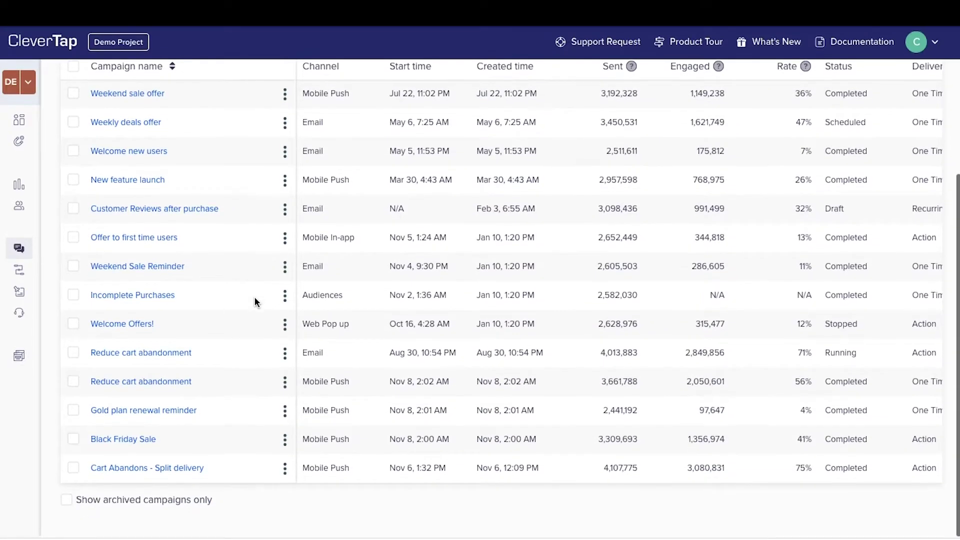
scroll(254, 297, up, 3)
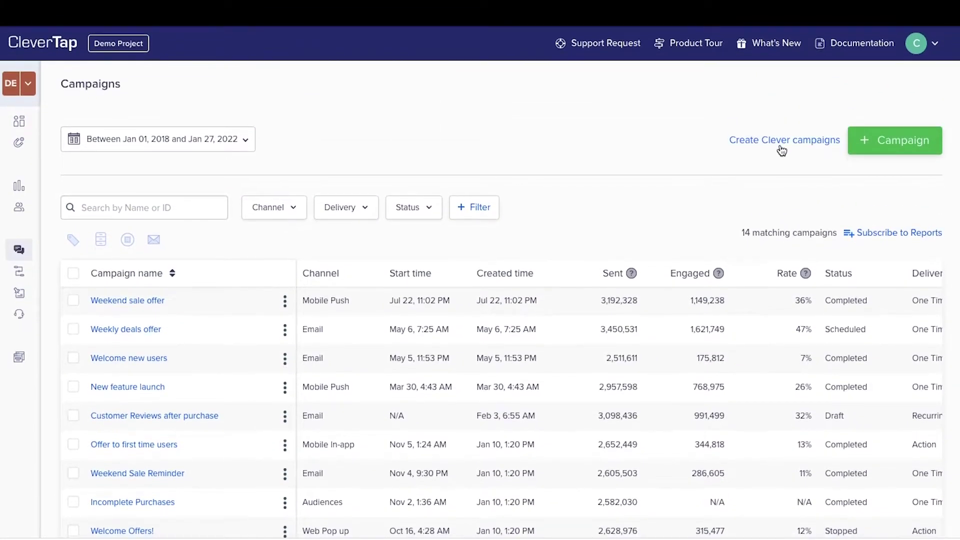
click(900, 150)
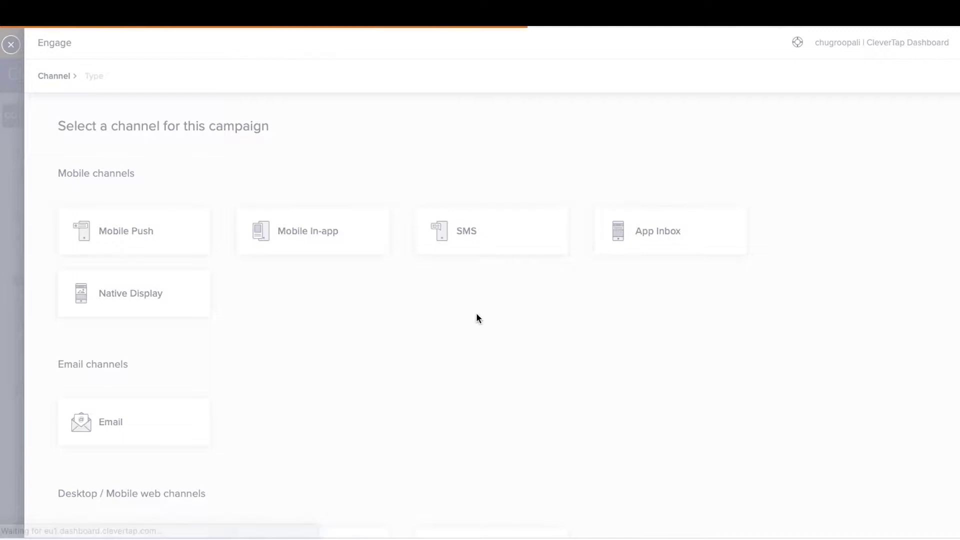
click(186, 420)
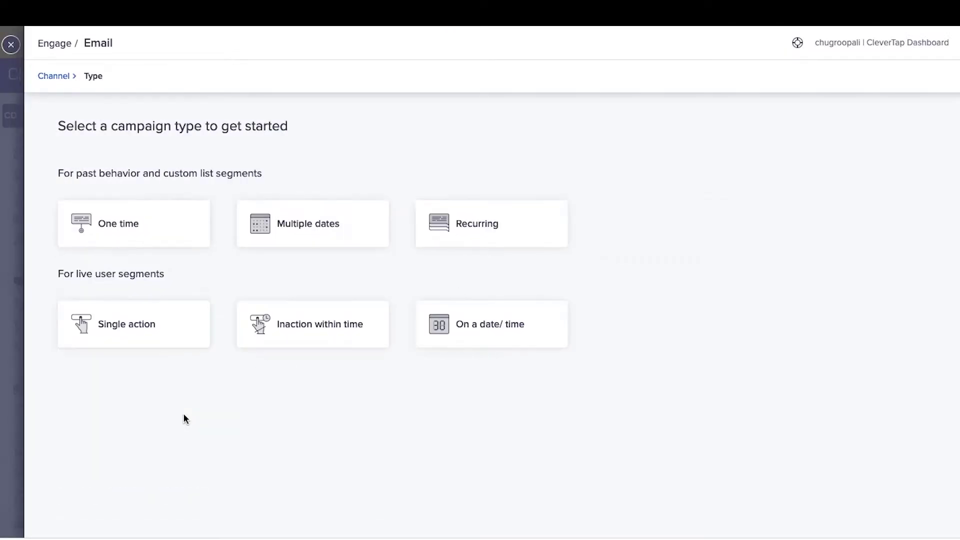
scroll(183, 415, down, 2)
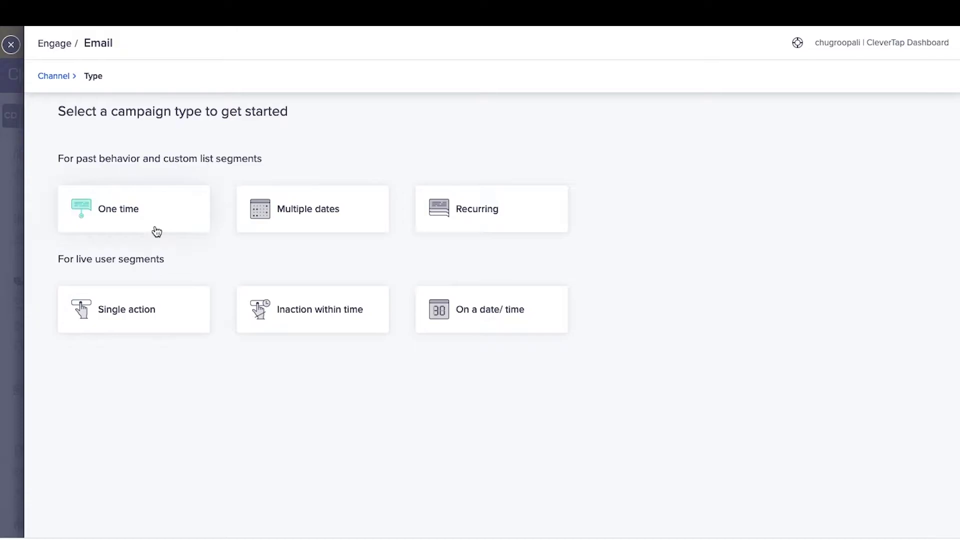
click(157, 232)
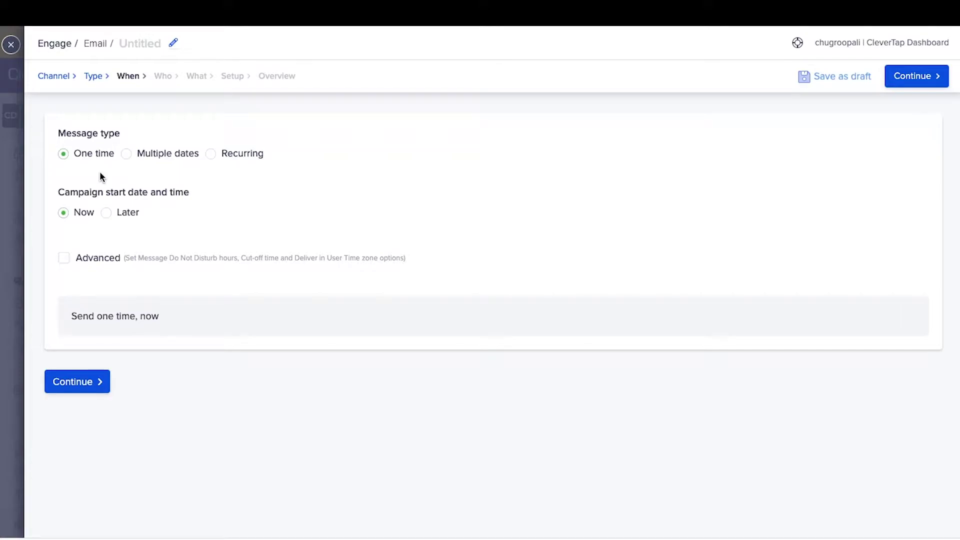
Schedule the campaign to send later, starting Dec 22, 2021.
click(108, 214)
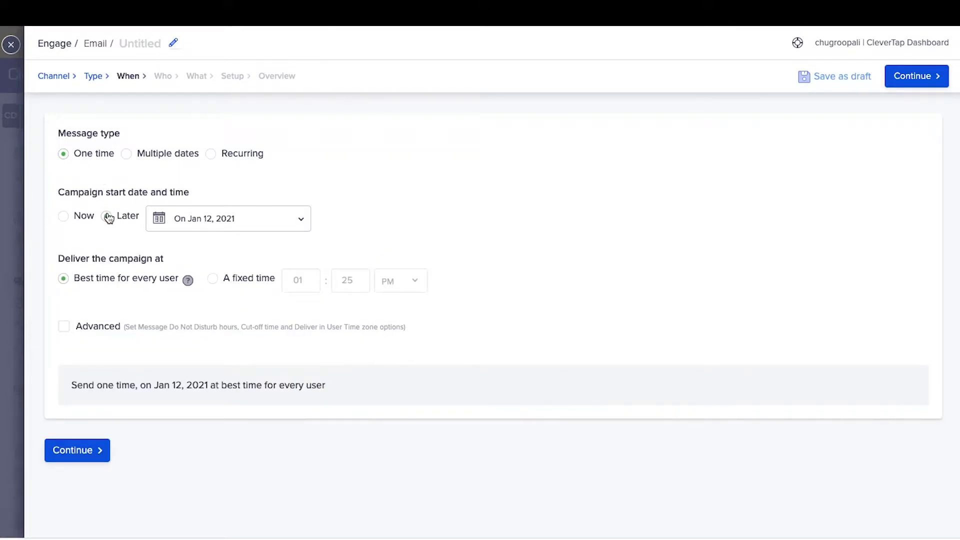
click(170, 225)
click(197, 257)
text(de)
click(185, 300)
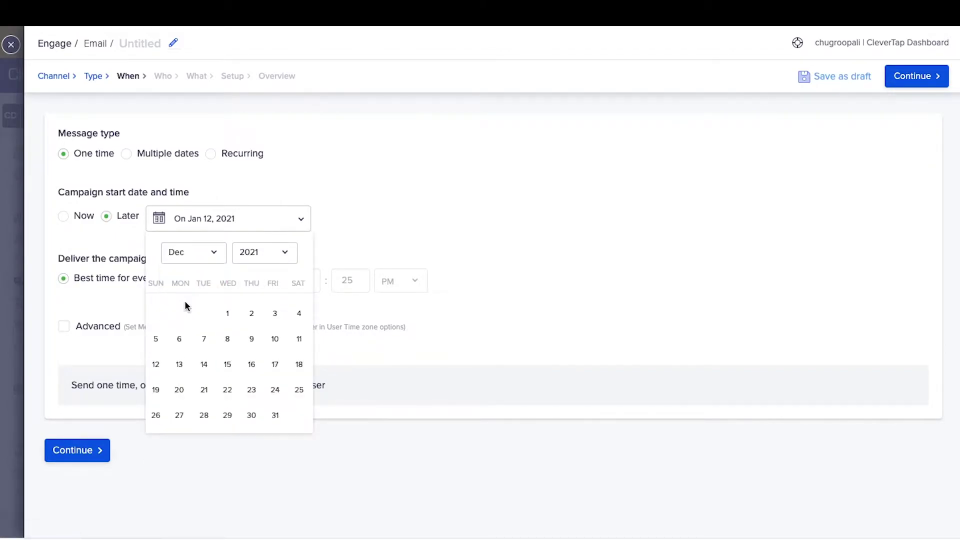
click(226, 391)
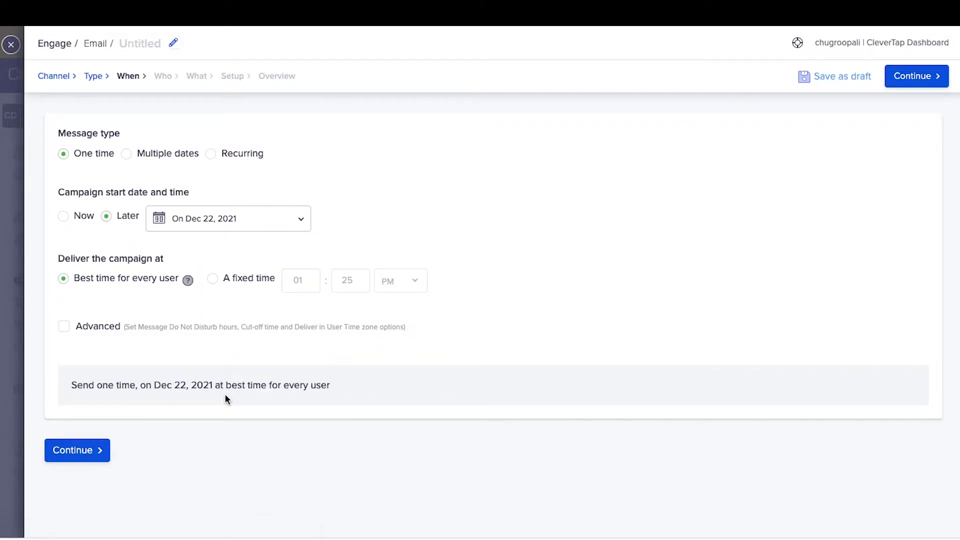
click(91, 451)
Target a custom audience where User Property Customer Type equals Gold, then continue to the message.
click(445, 121)
scroll(292, 329, down, 5)
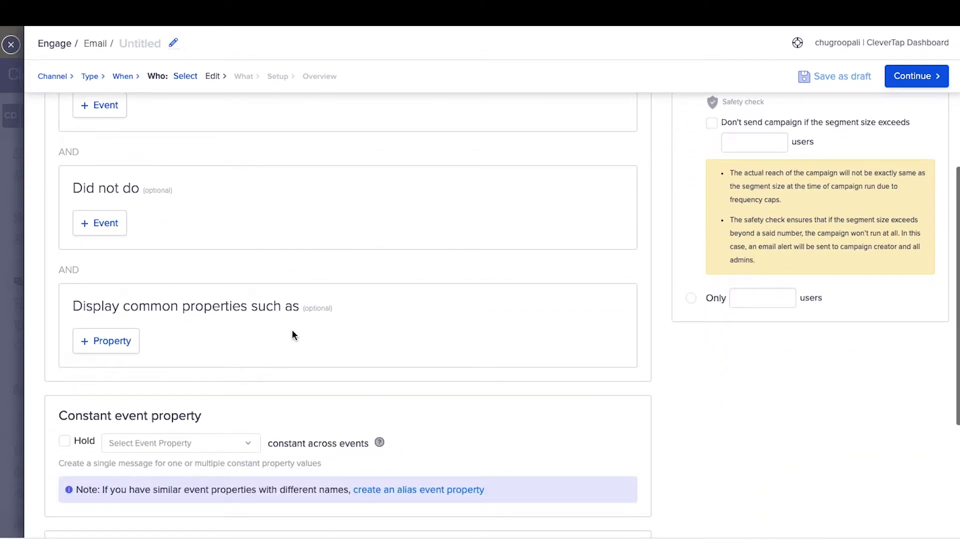
click(117, 342)
click(125, 390)
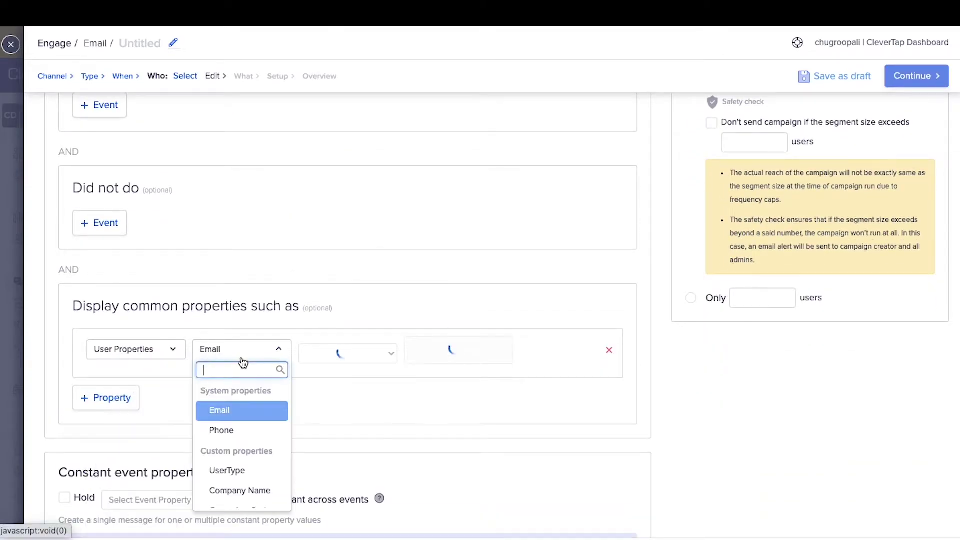
text(customer)
click(230, 410)
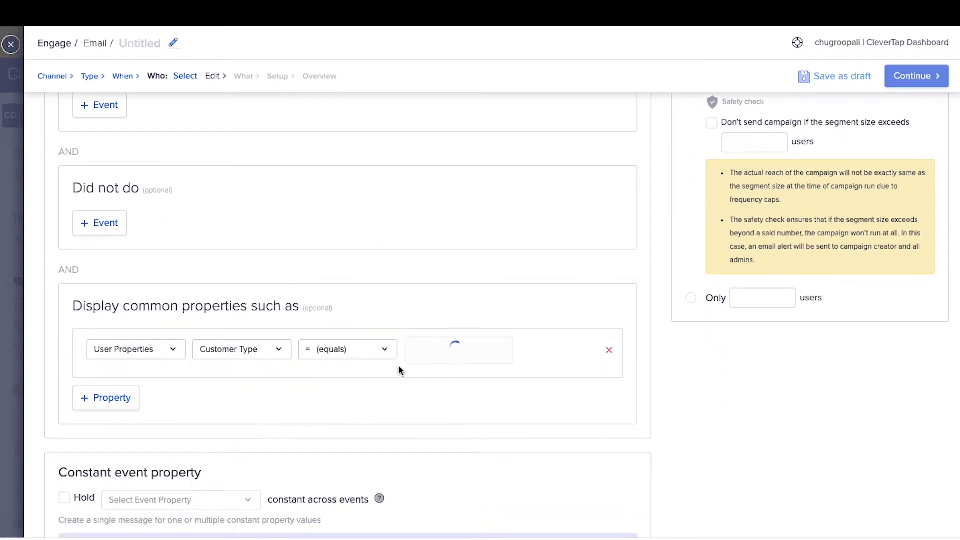
click(427, 349)
text(gold)
click(429, 375)
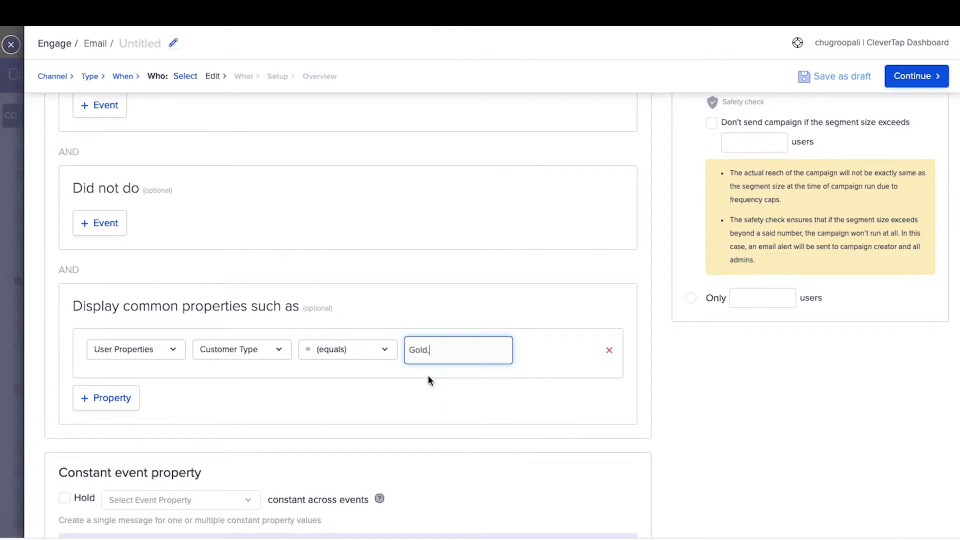
scroll(428, 375, down, 5)
click(75, 498)
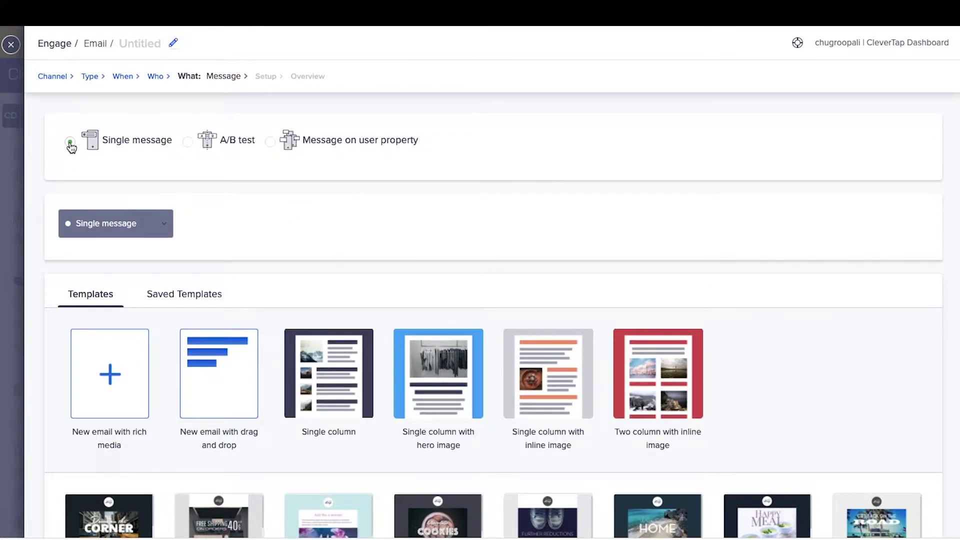
Browse the email templates and choose 'New email with drag and drop'.
scroll(269, 232, down, 3)
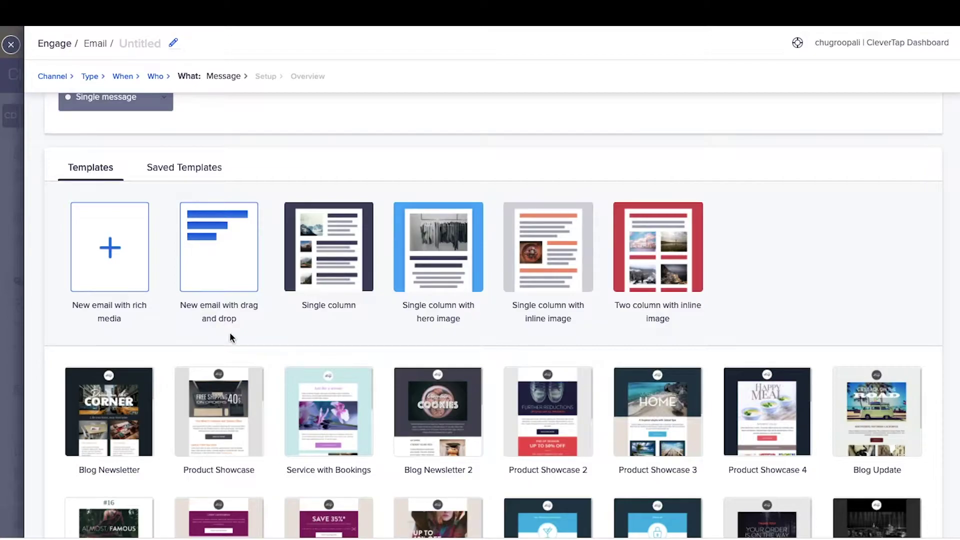
mouse_move(118, 279)
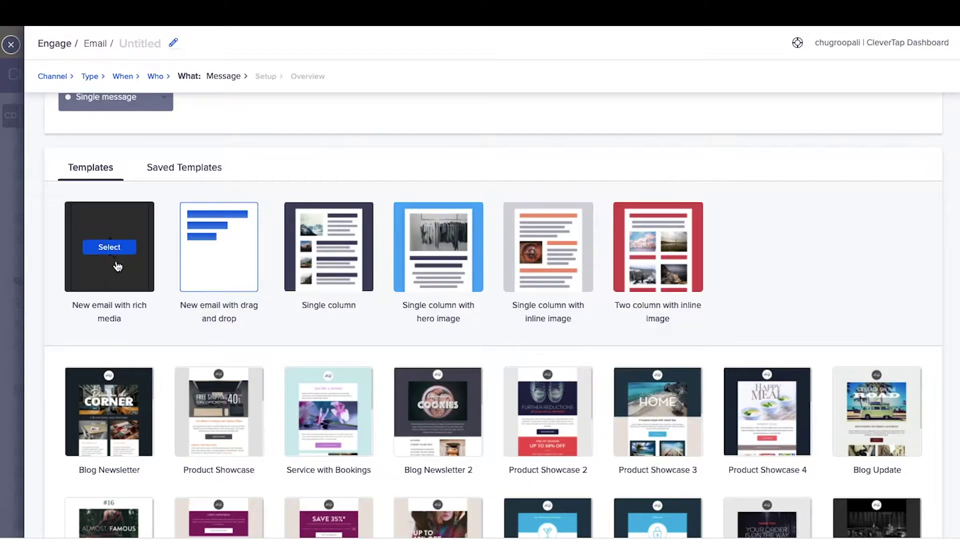
mouse_move(226, 260)
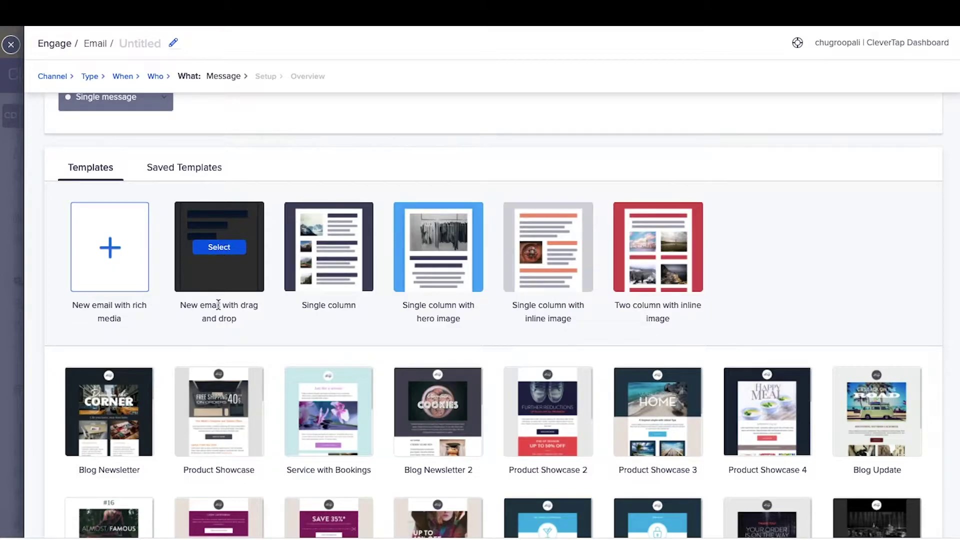
scroll(216, 342, down, 4)
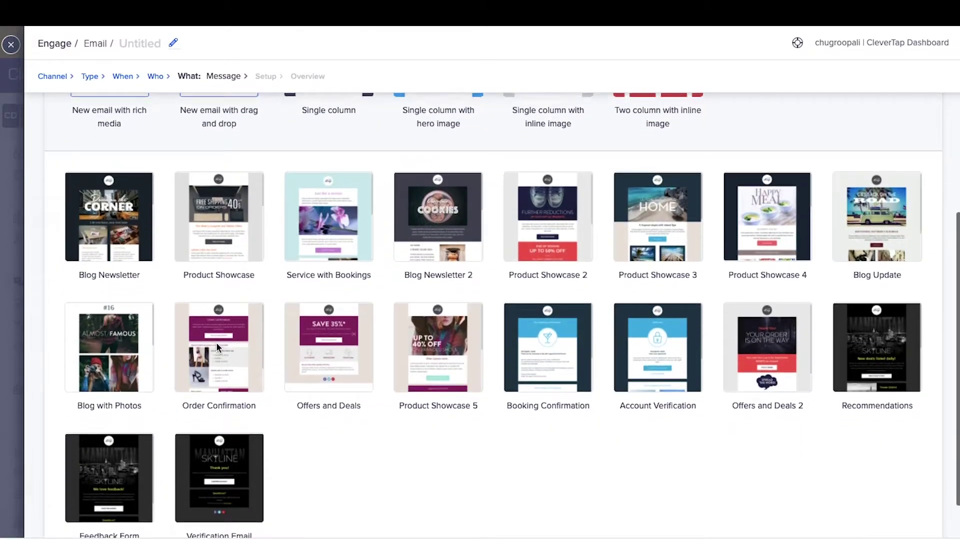
mouse_move(216, 344)
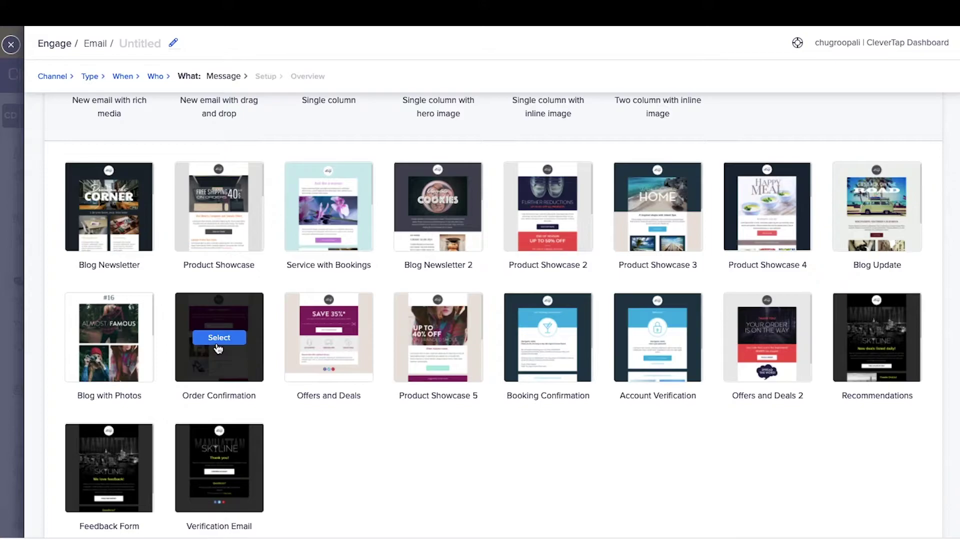
scroll(217, 349, up, 1)
scroll(217, 349, down, 1)
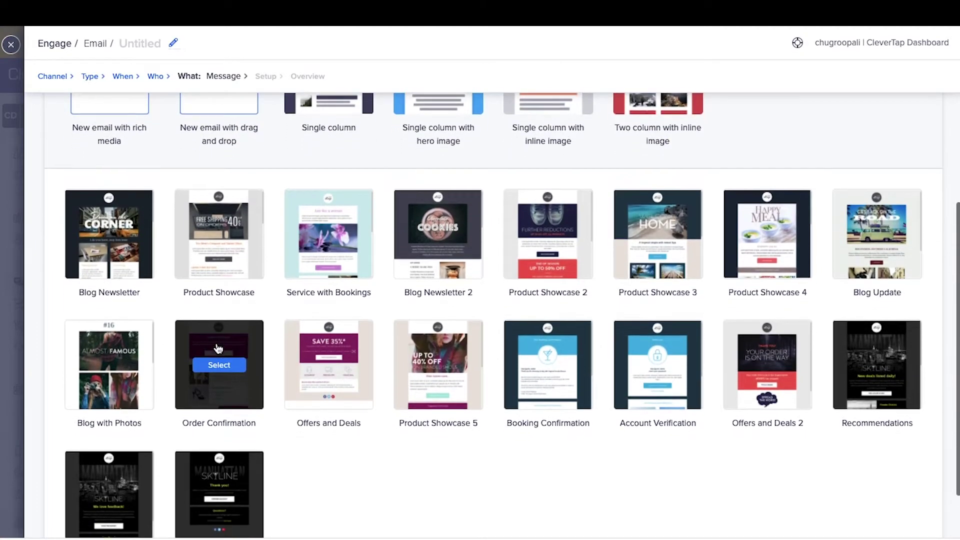
scroll(217, 348, up, 4)
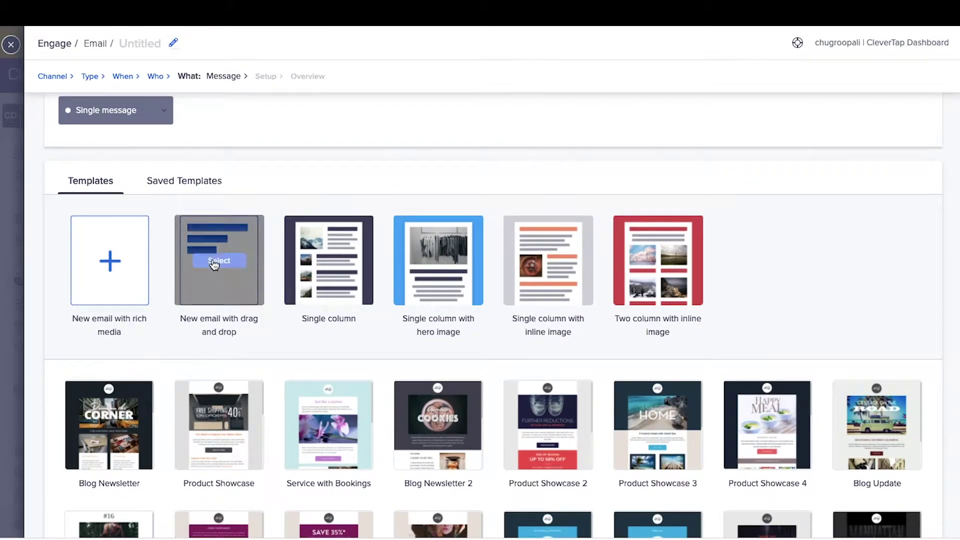
click(218, 261)
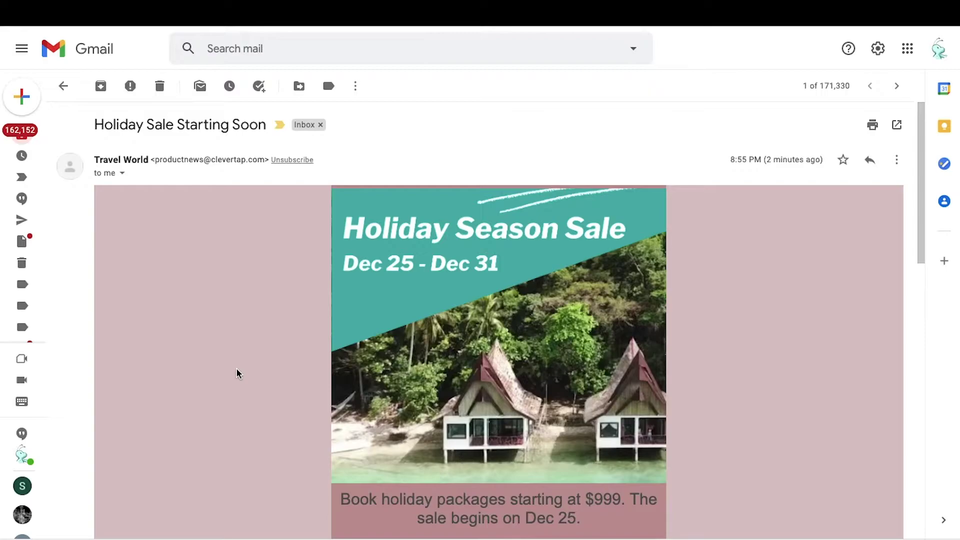
scroll(237, 373, down, 5)
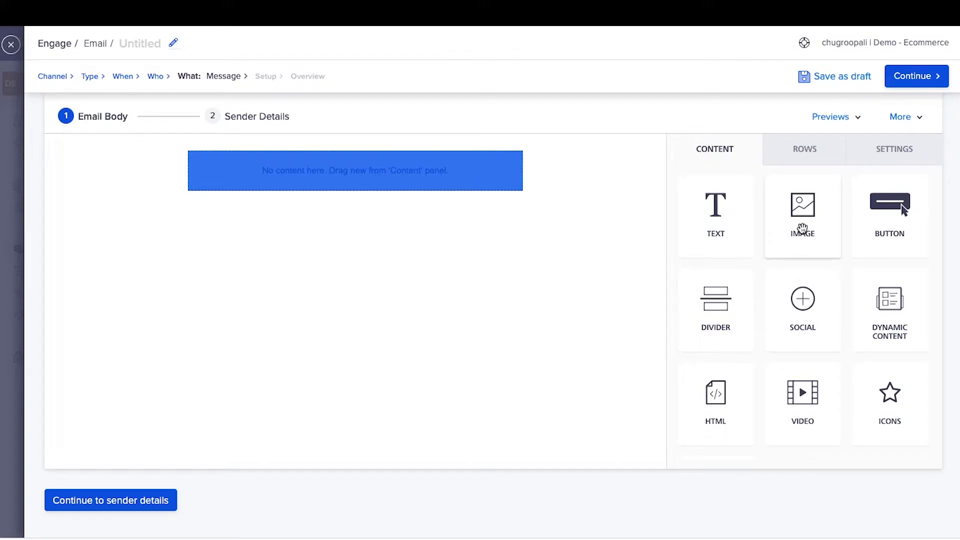
Place an image block and insert the Holiday Season Sale banner image.
drag(802, 229, 336, 165)
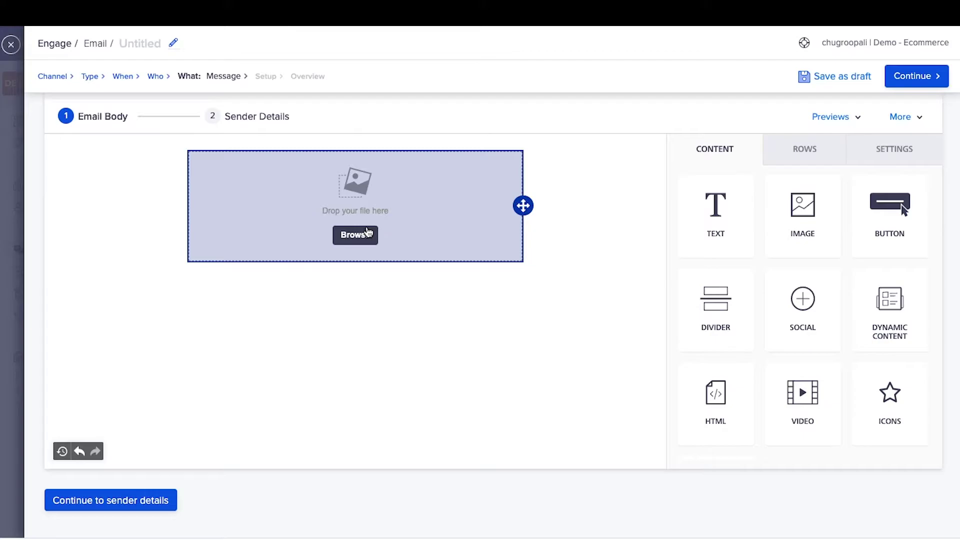
click(358, 236)
scroll(88, 350, down, 3)
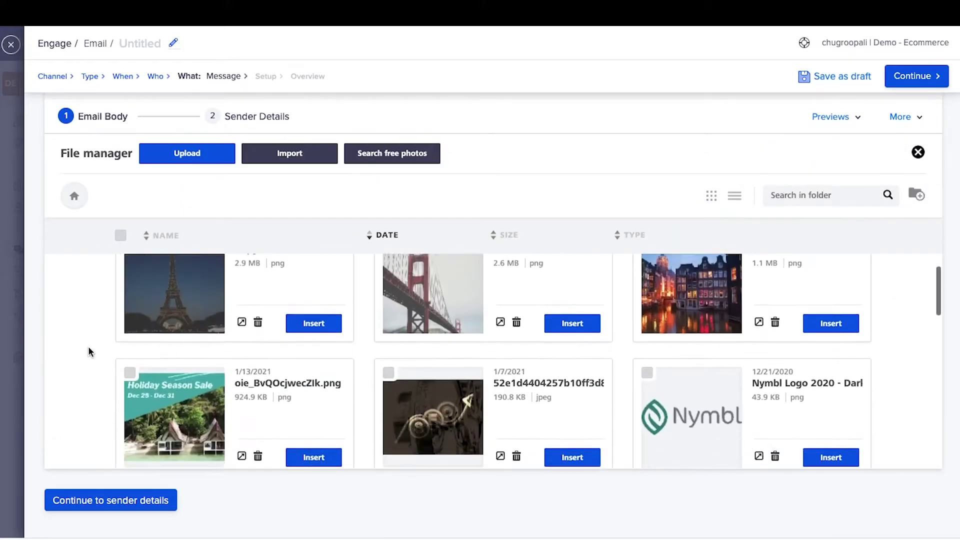
scroll(88, 352, up, 2)
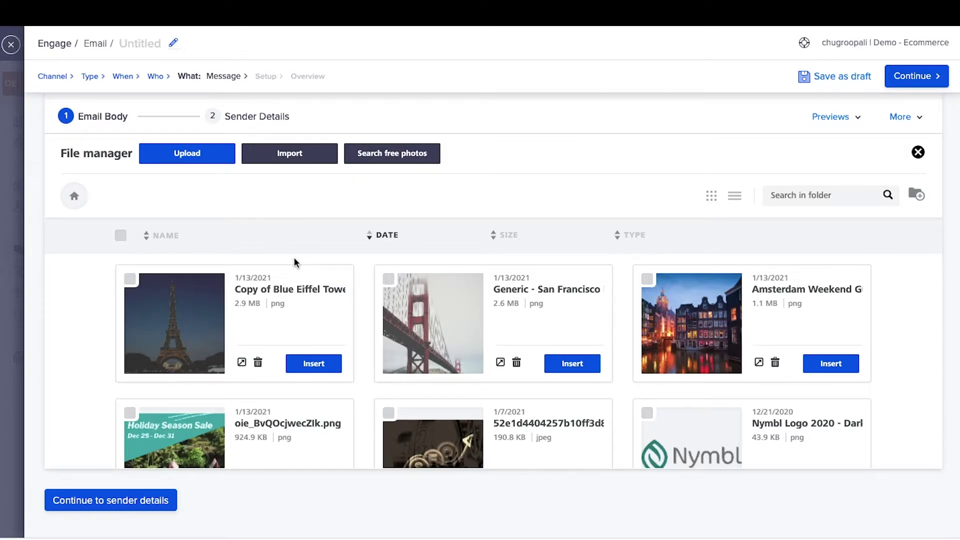
scroll(299, 300, down, 3)
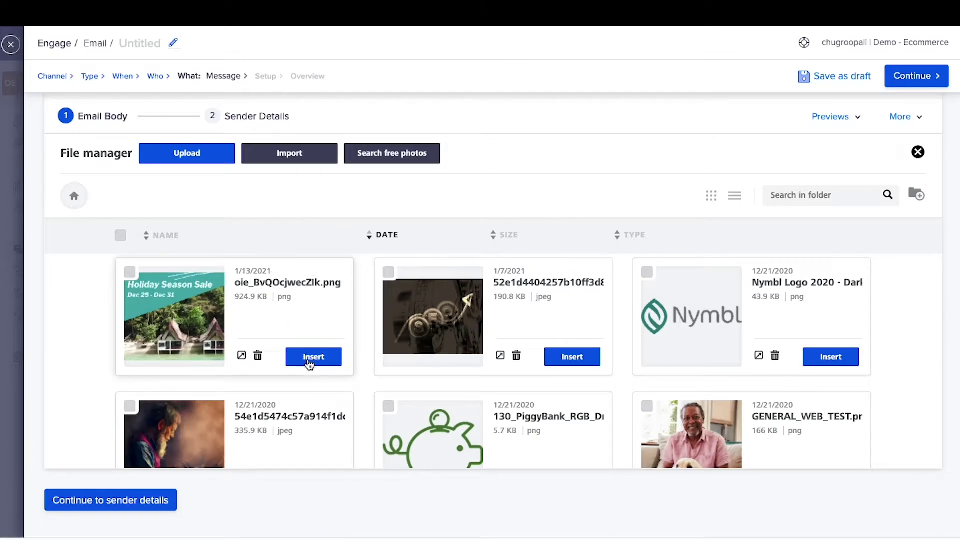
click(308, 359)
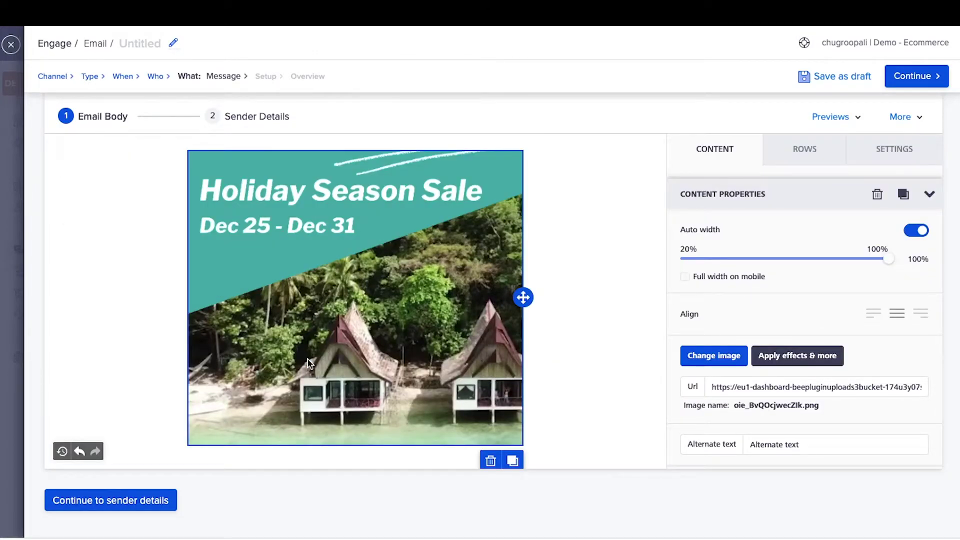
Try the banner at 75% width, then restore Auto width at 100%.
click(917, 230)
mouse_move(886, 259)
mouse_down()
mouse_move(821, 260)
mouse_move(886, 259)
mouse_up()
click(919, 230)
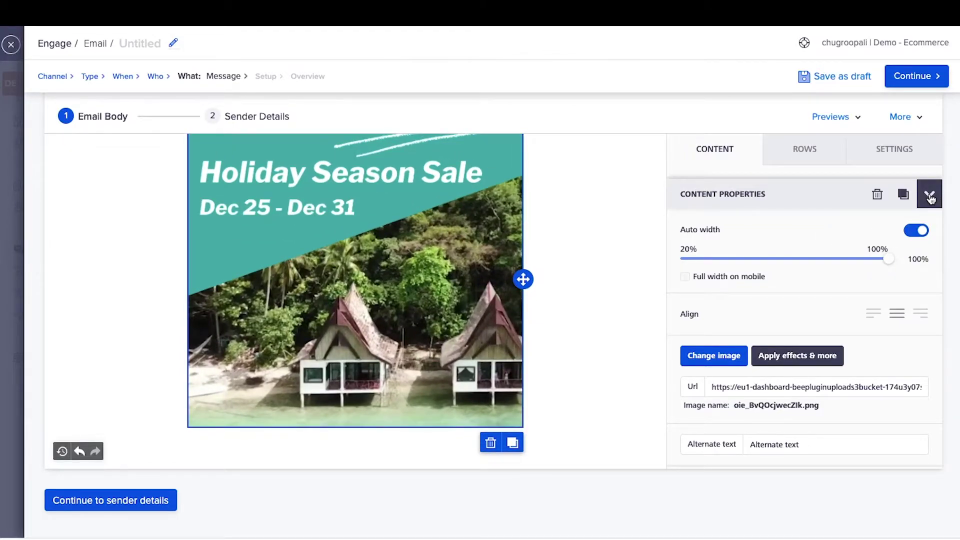
click(929, 195)
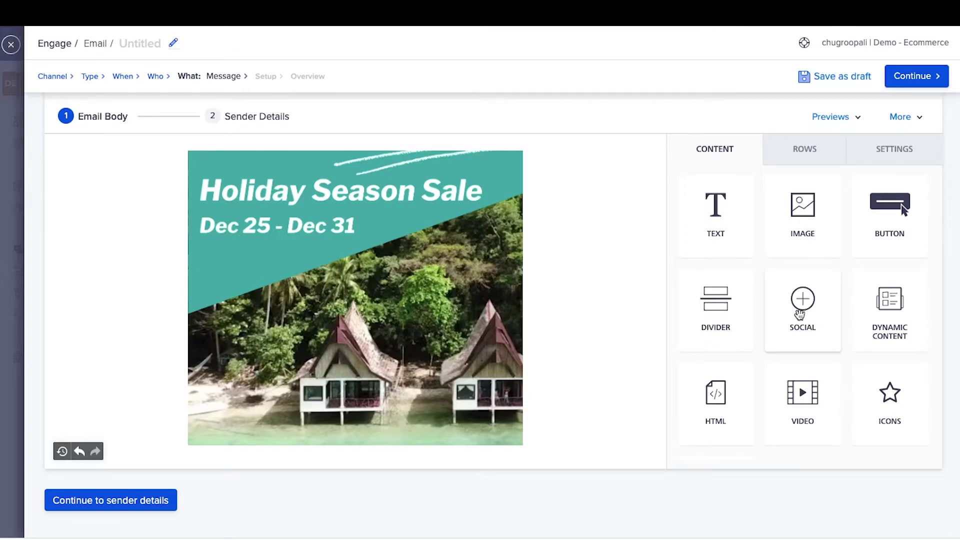
Add a text block reading 'Book holiday packages starting at $999. The sale begins on Dec 25.'.
drag(720, 227, 362, 446)
click(285, 441)
key(ctrl+a)
text(Book )
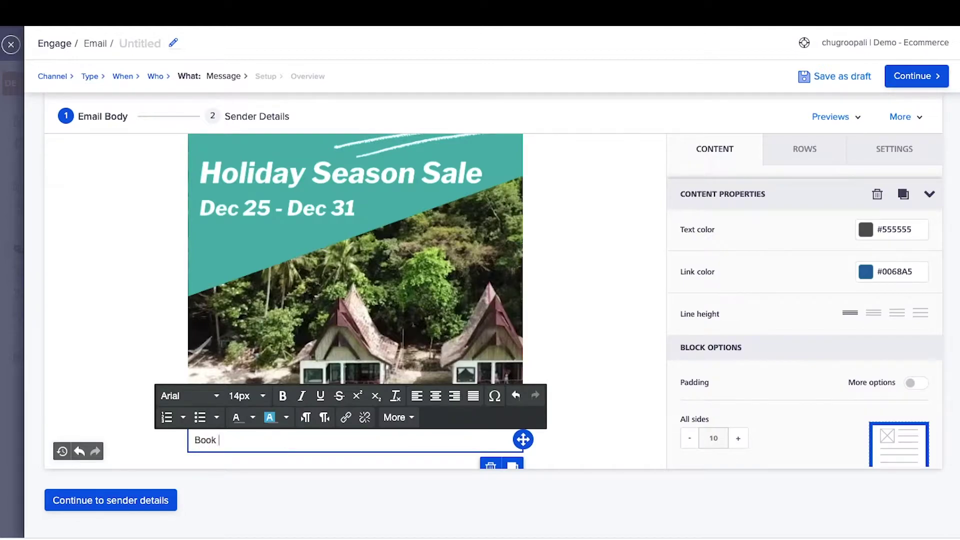
text(holiday packages starting at $999)
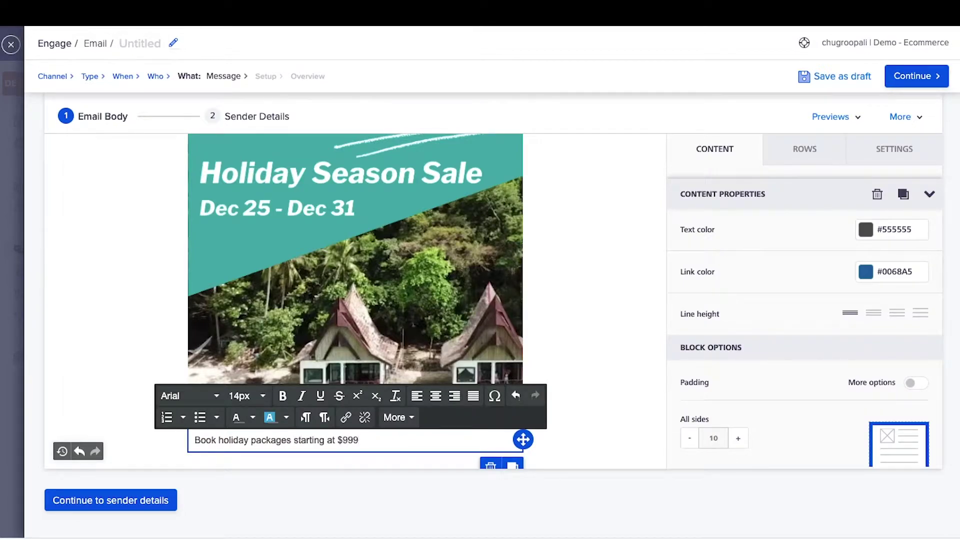
text(. The sale begins on Dec 25.)
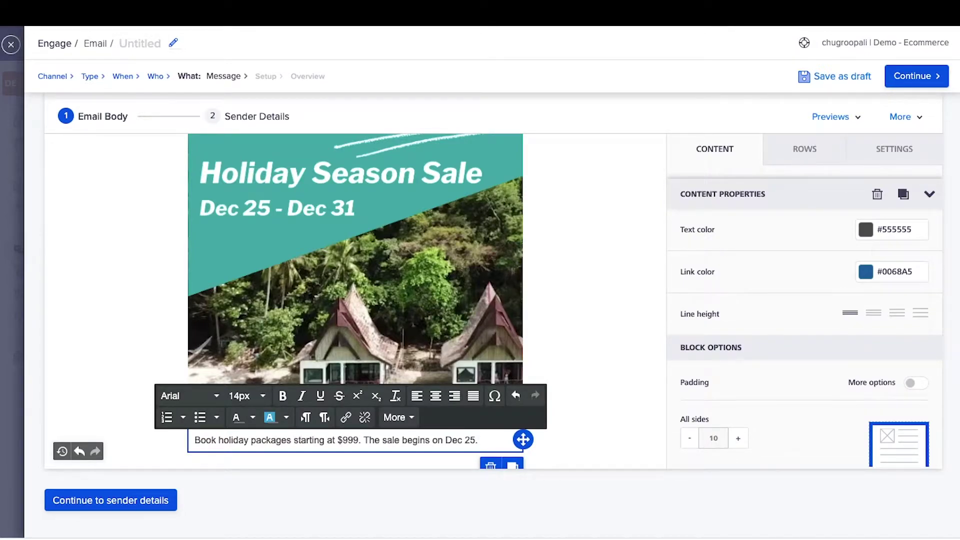
Format the sale text at 20px with text and background colours, centred.
key(ctrl+a)
click(245, 396)
click(274, 370)
click(252, 417)
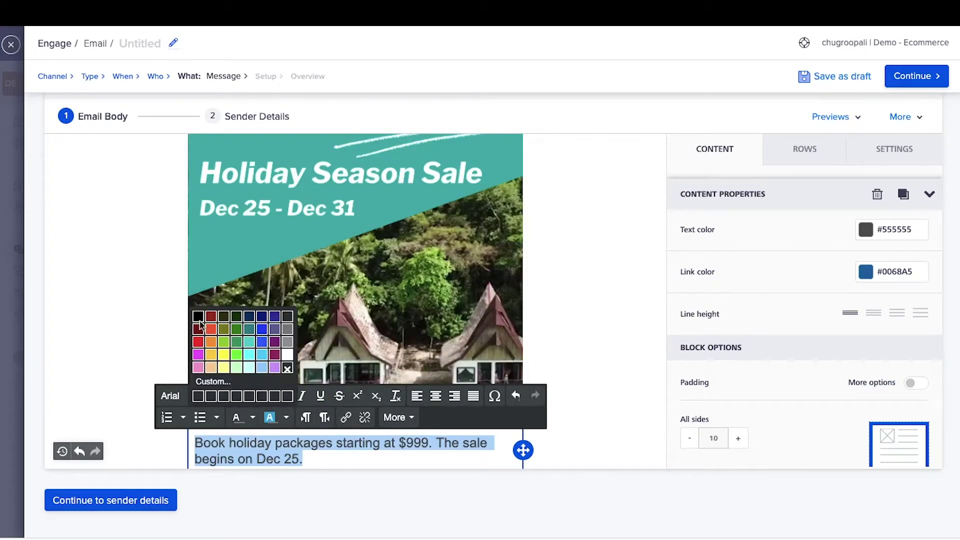
click(199, 325)
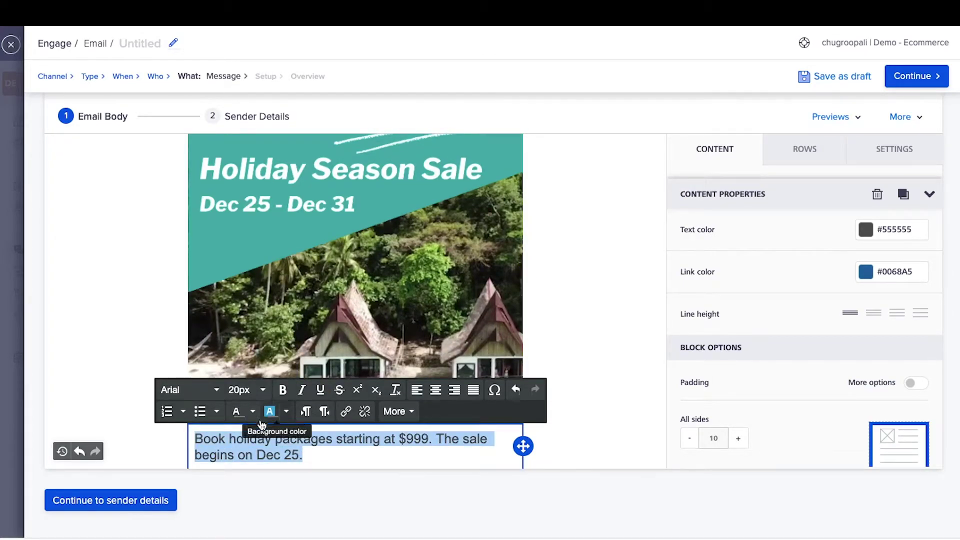
click(260, 425)
click(201, 314)
click(435, 390)
click(600, 328)
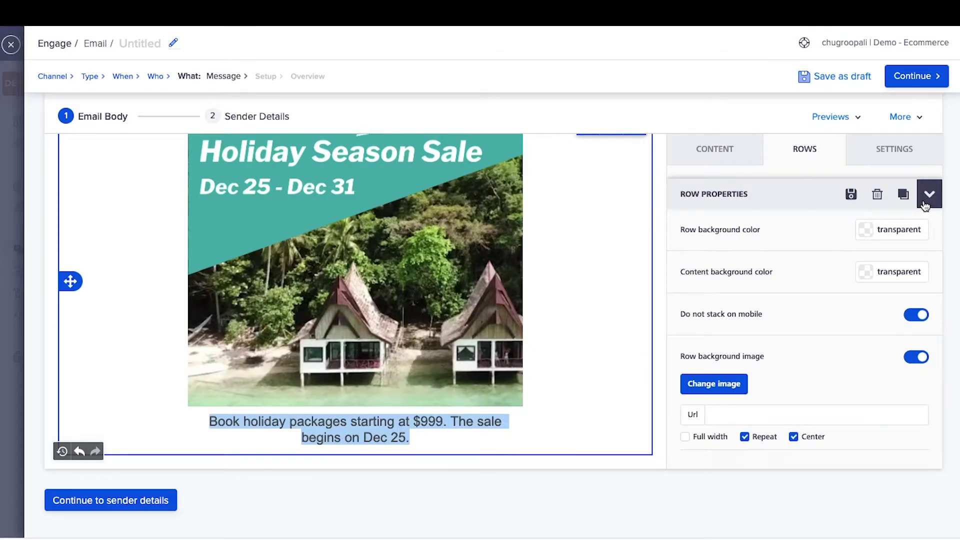
Add a three-column row below the sale text.
click(928, 196)
scroll(734, 347, down, 1)
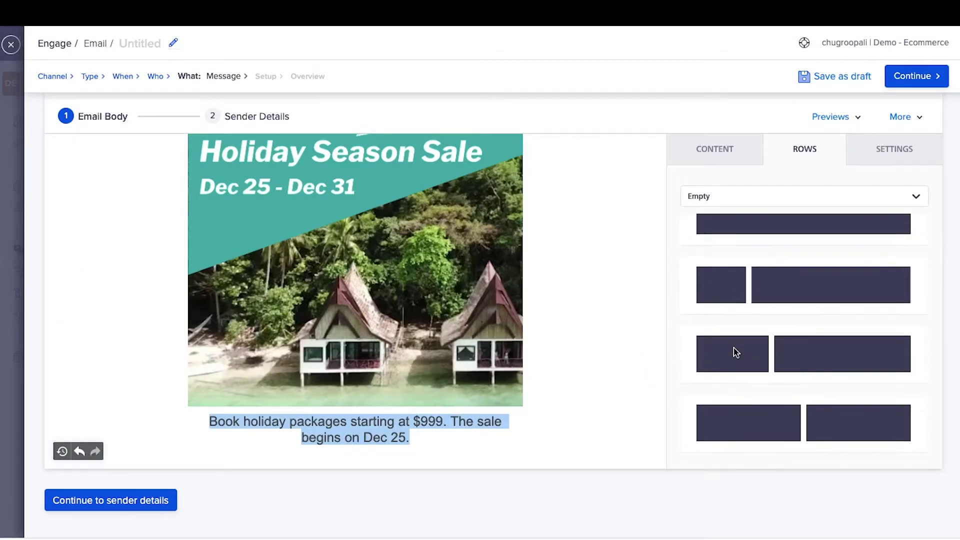
click(731, 160)
click(779, 160)
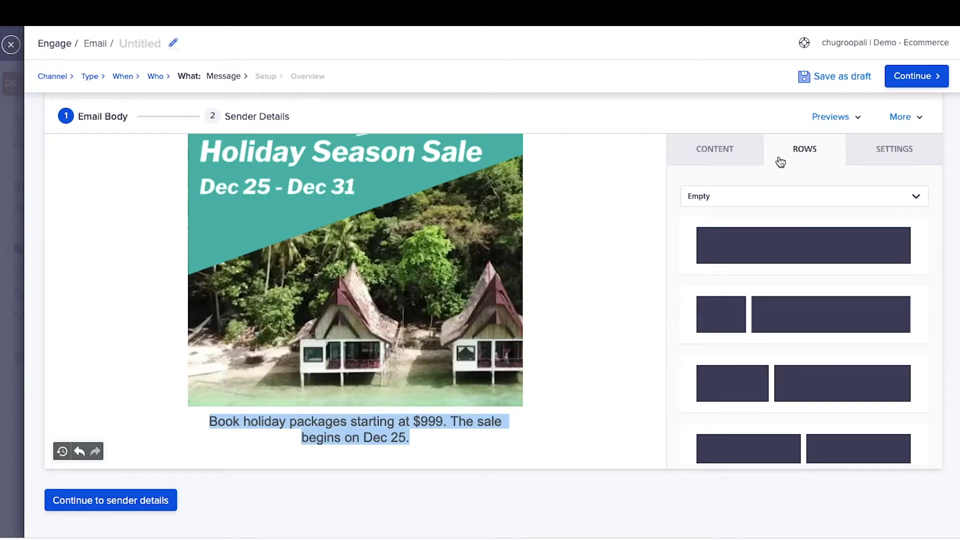
scroll(776, 328, down, 1)
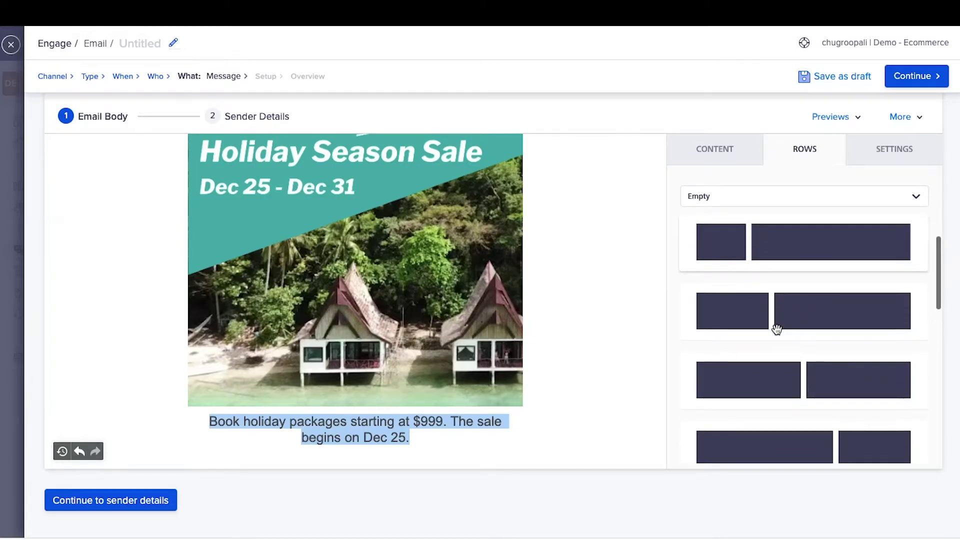
scroll(776, 329, down, 3)
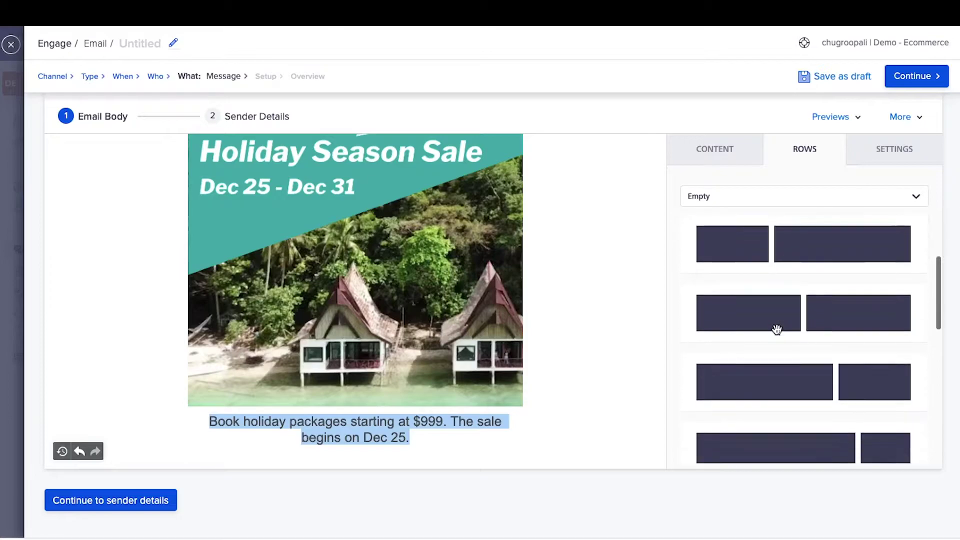
scroll(777, 329, down, 1)
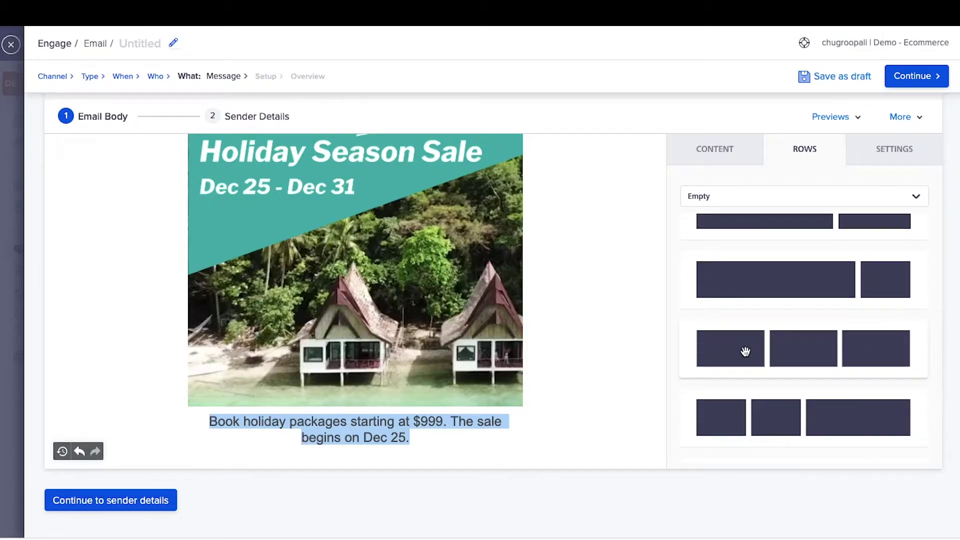
drag(745, 352, 341, 456)
Fill the three columns with the Eiffel Tower, Golden Gate Bridge and Amsterdam images.
click(714, 149)
drag(803, 205, 495, 395)
scroll(465, 427, down, 1)
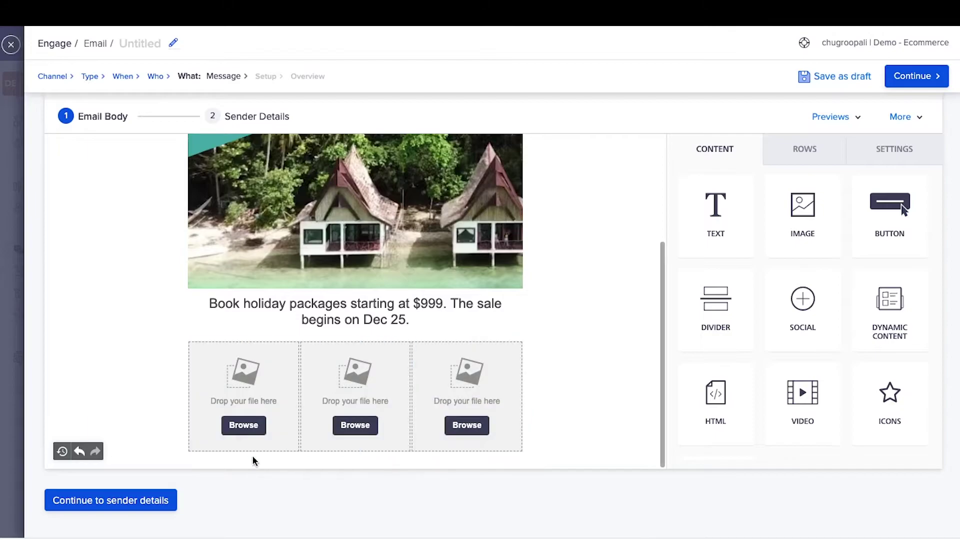
click(243, 425)
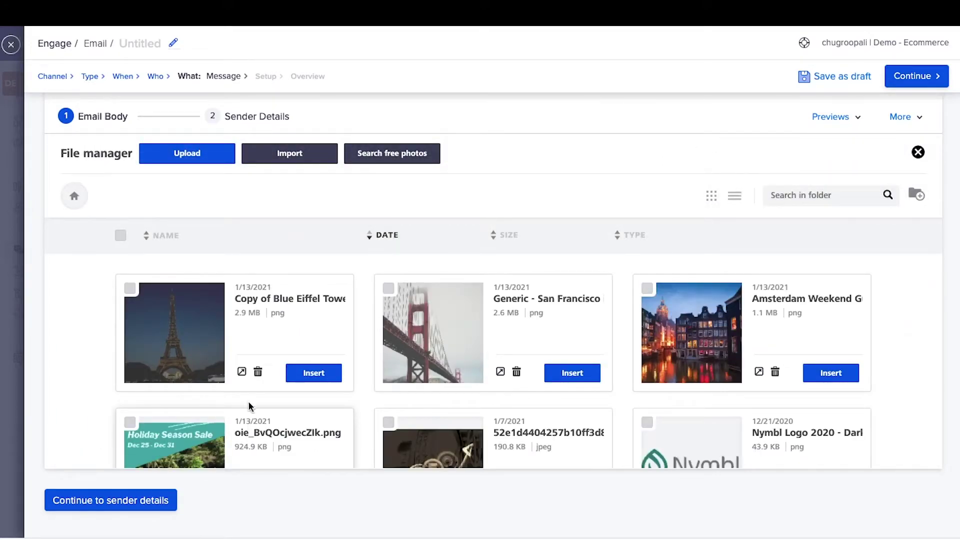
click(331, 375)
click(350, 425)
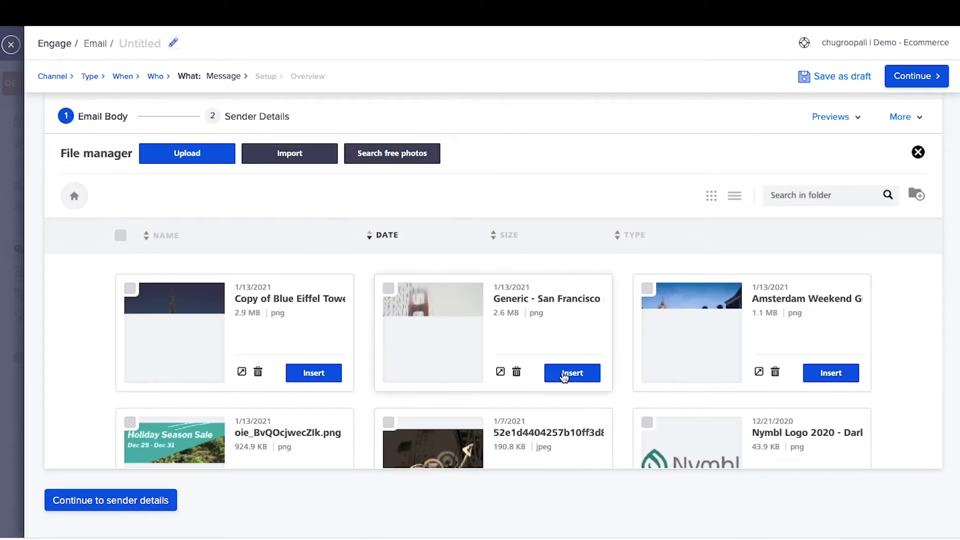
click(569, 371)
click(465, 424)
click(817, 370)
Narrow the city images slightly, e.g. Eiffel Tower to 95% and Amsterdam to about 90%.
scroll(600, 423, down, 2)
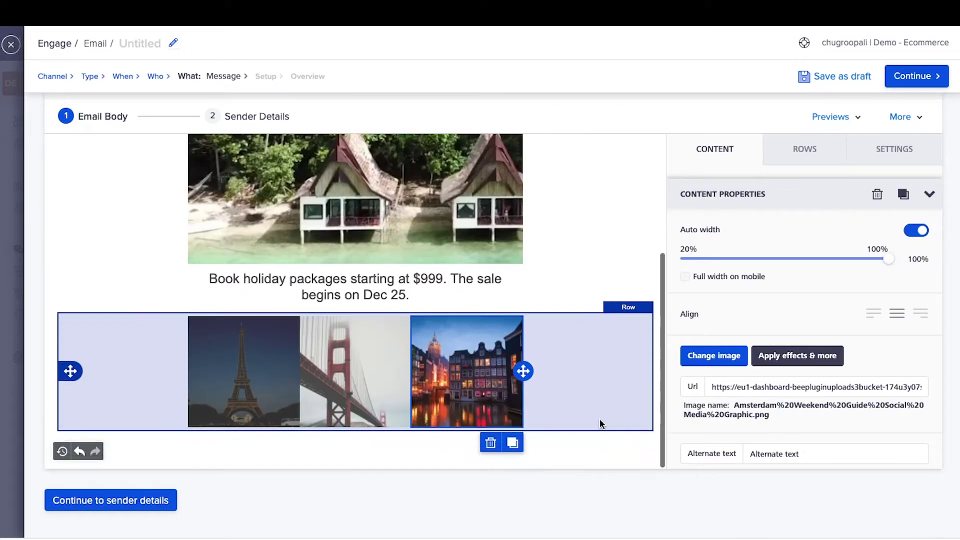
click(260, 401)
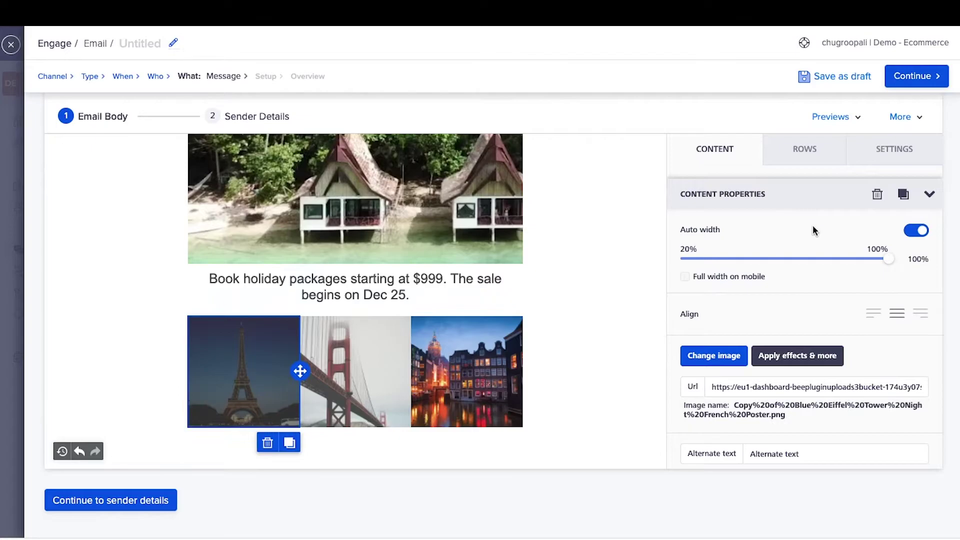
click(916, 230)
drag(888, 259, 863, 259)
click(392, 407)
click(916, 230)
click(465, 383)
click(916, 230)
click(595, 389)
Add another three-column row below the images with a text block in each column.
scroll(756, 375, down, 5)
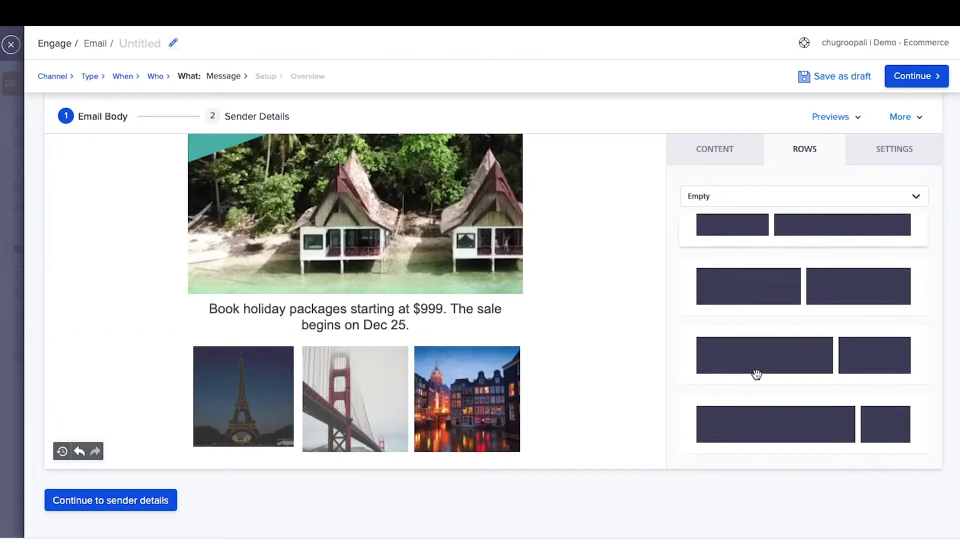
drag(755, 365, 353, 455)
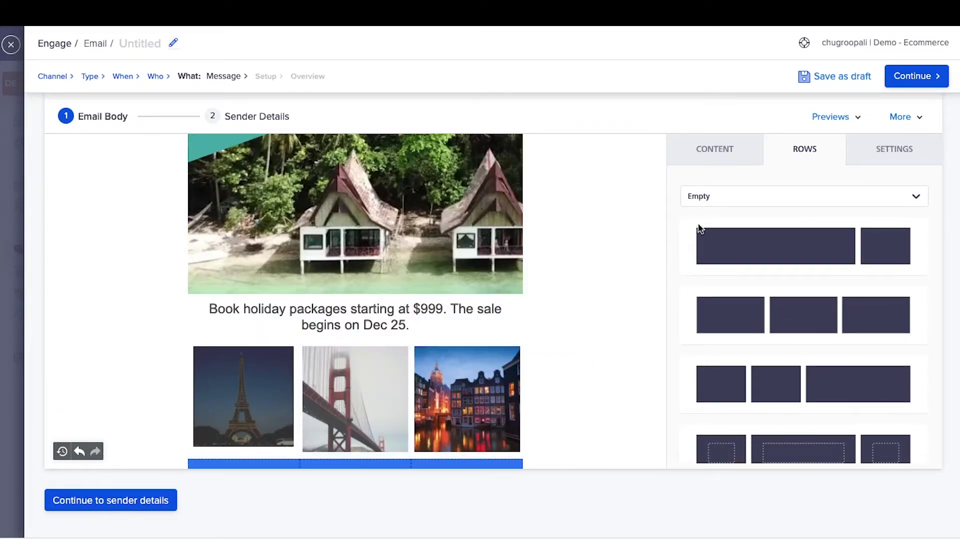
click(724, 150)
drag(891, 210, 281, 467)
drag(716, 210, 467, 424)
Caption the first two columns 'Paris' and 'San Francisco', both centred.
click(231, 438)
key(ctrl+a)
text(Paris)
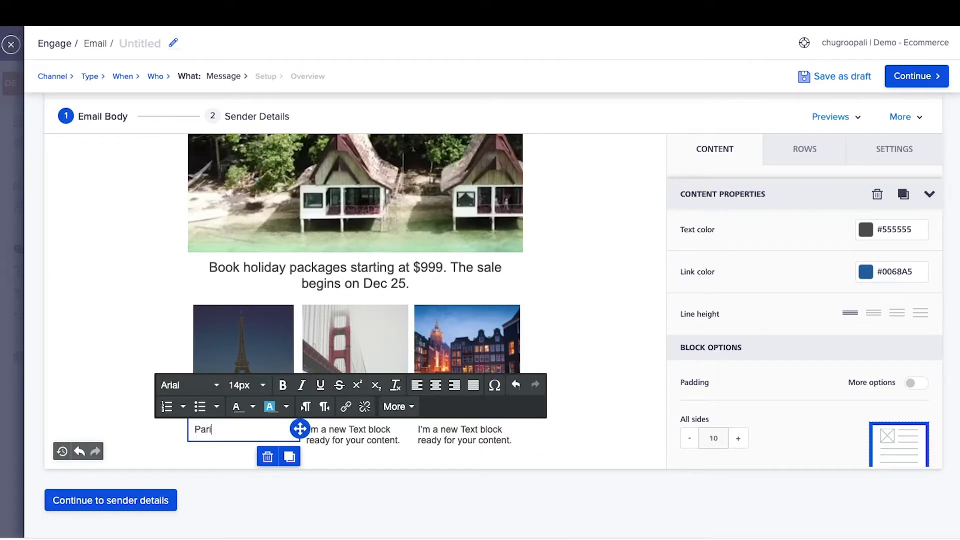
key(ctrl+a)
click(436, 385)
click(363, 430)
key(ctrl+a)
text(San Francisco)
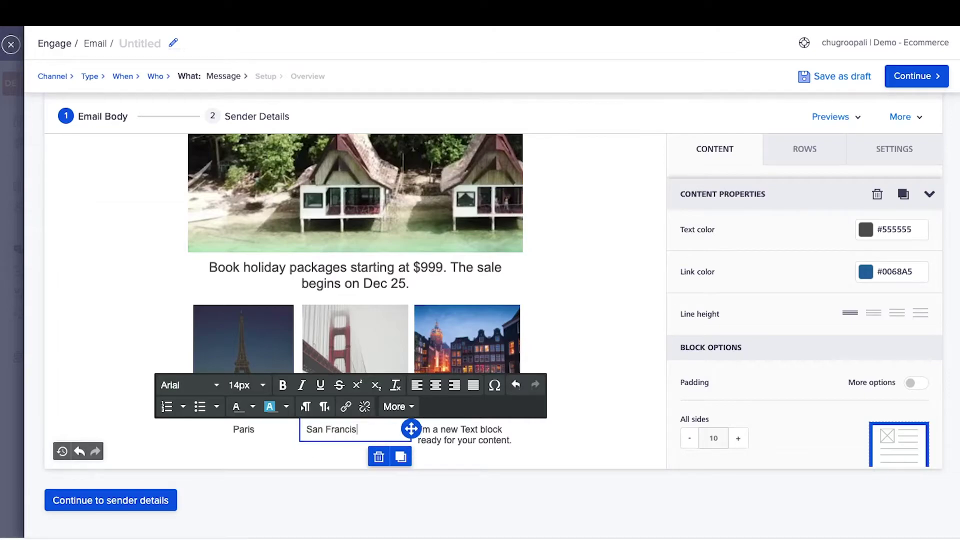
key(ctrl+a)
click(436, 385)
Caption the third column 'Amsterdam'.
click(446, 437)
key(ctrl+a)
text(Amsterdam)
click(564, 441)
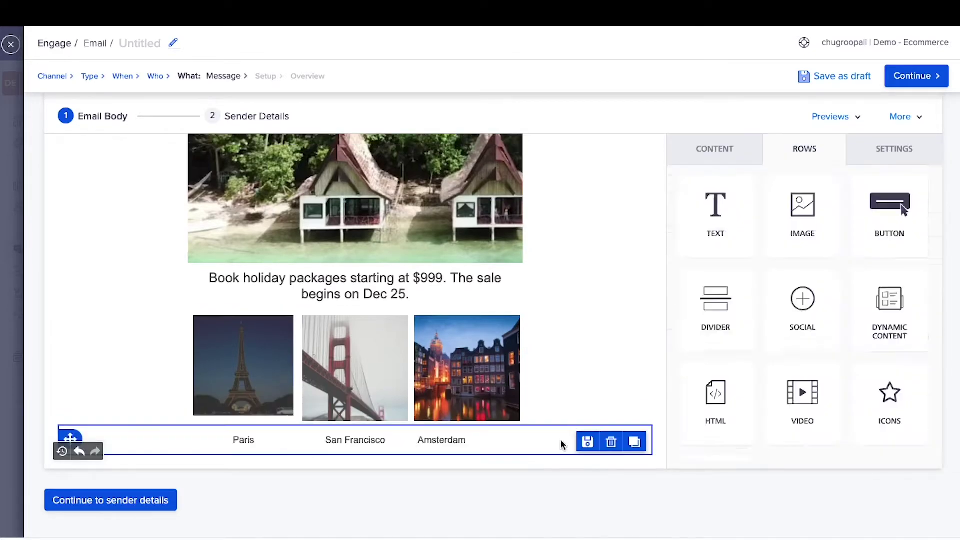
click(579, 412)
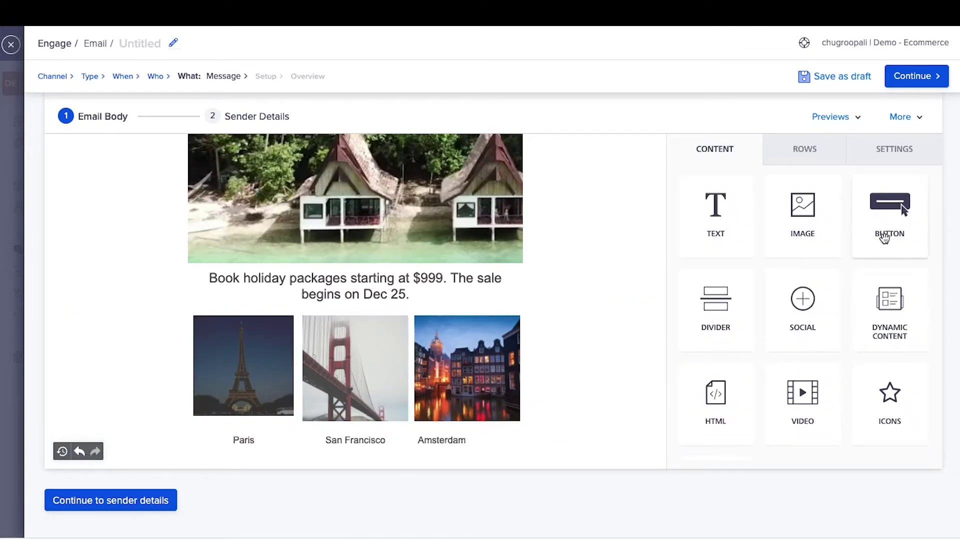
Add a button below the captions labelled 'Book Now'.
drag(883, 235, 439, 338)
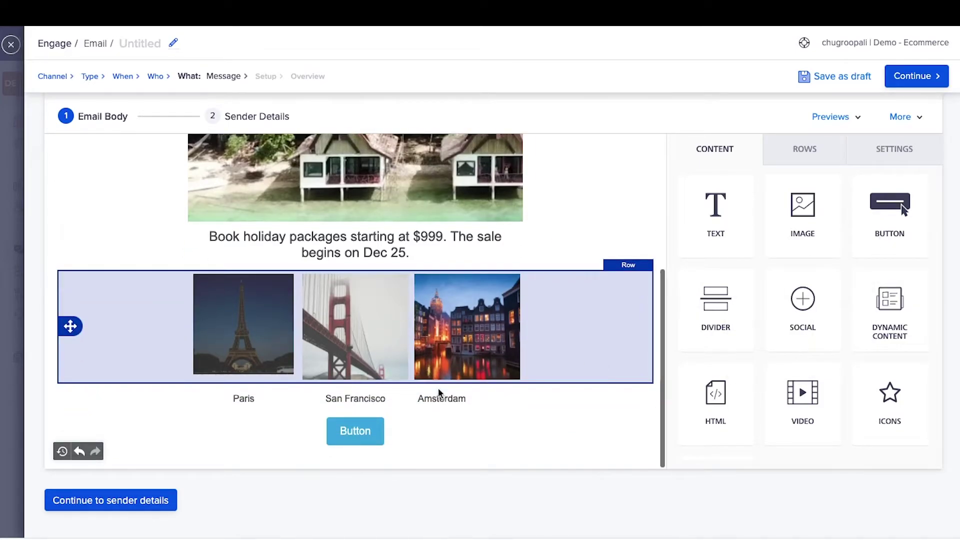
click(355, 430)
key(ctrl+a)
text(Book Now)
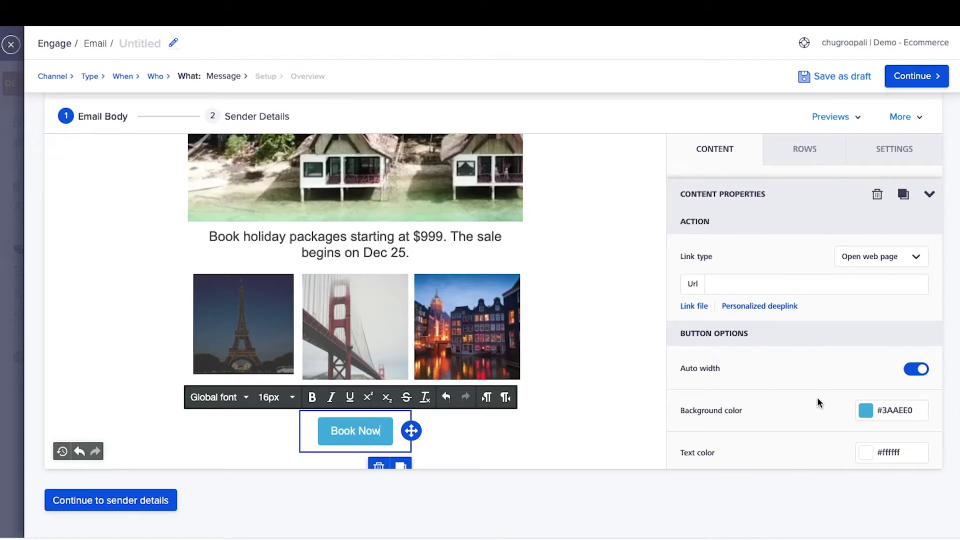
Browse the saved row categories under Rows, then return to the content blocks.
scroll(816, 399, down, 1)
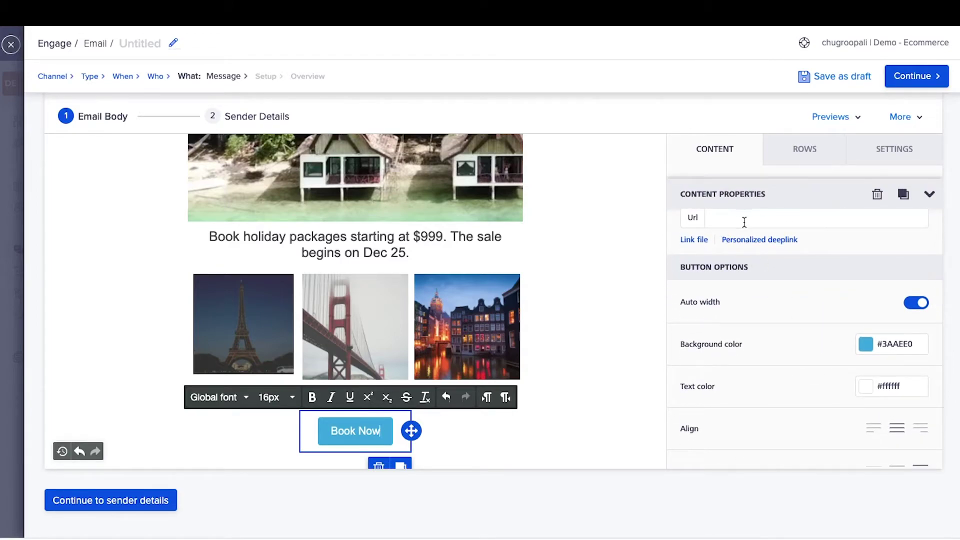
click(836, 160)
click(810, 161)
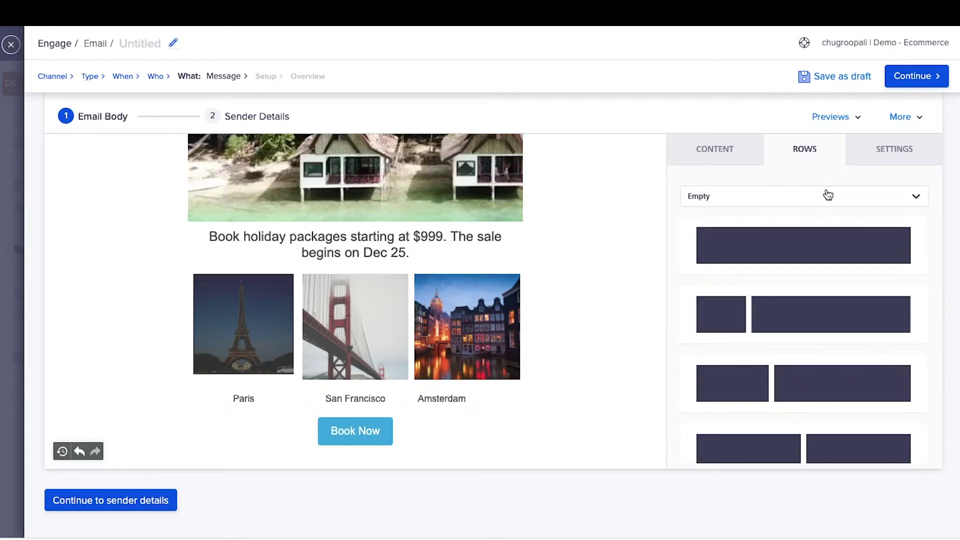
click(836, 198)
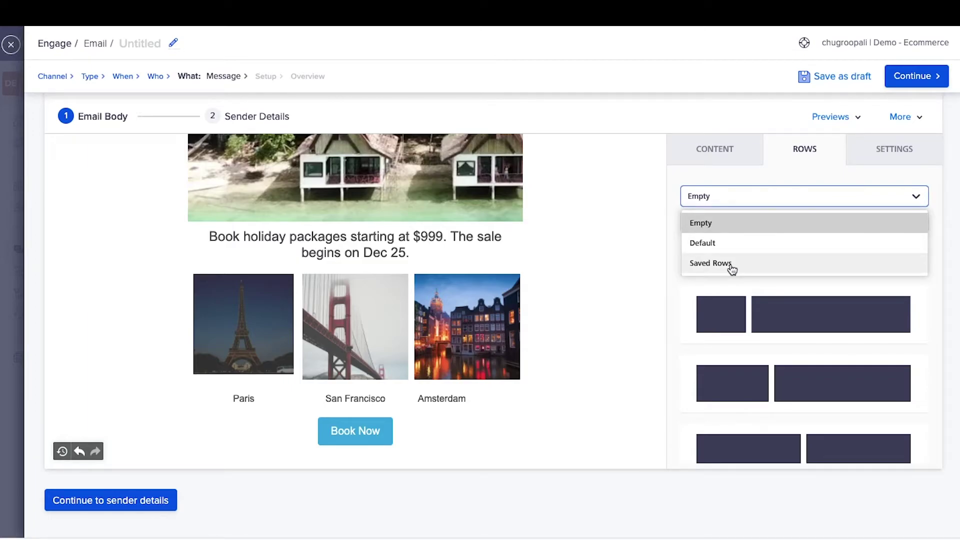
click(730, 159)
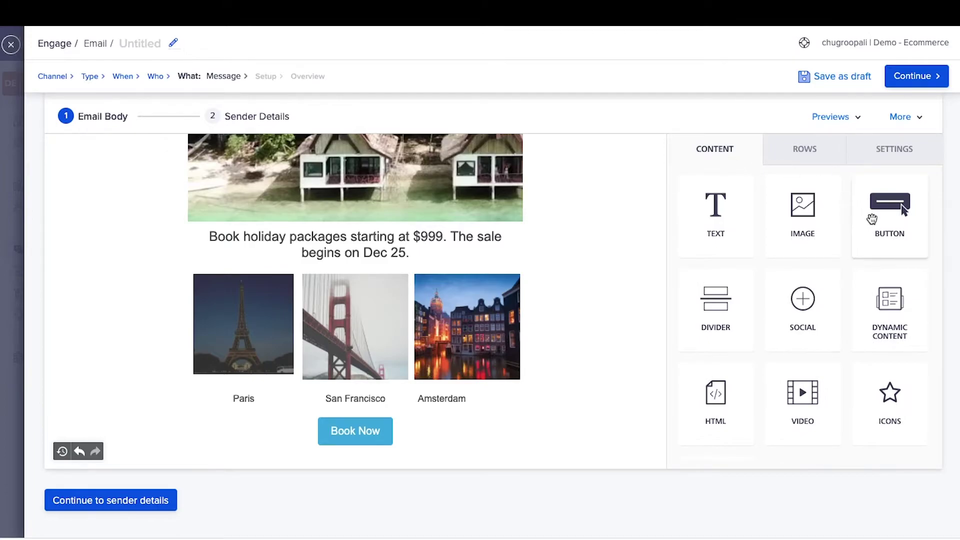
Add a divider and a text block reading 'Let's go social' below Book Now.
drag(716, 303, 395, 457)
scroll(802, 235, down, 2)
scroll(450, 400, down, 1)
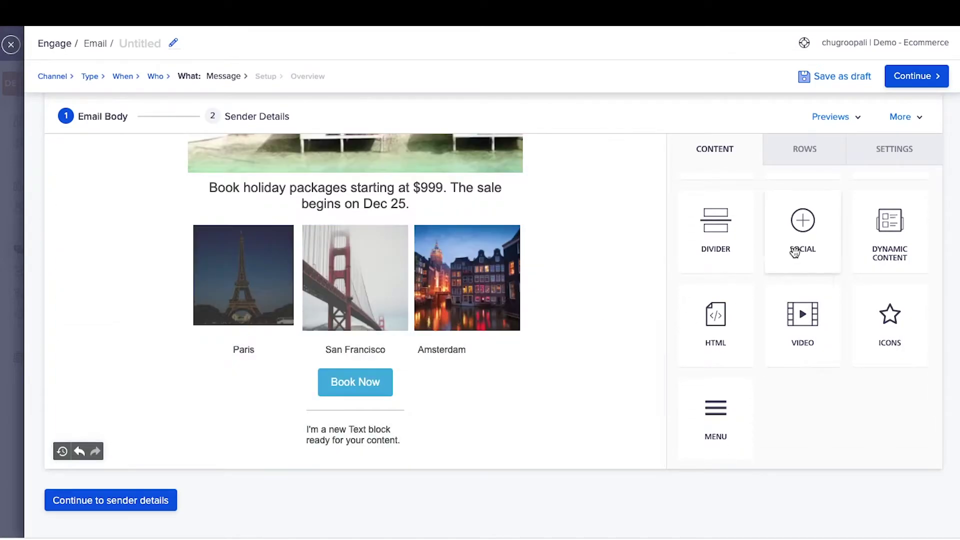
click(324, 431)
key(ctrl+a)
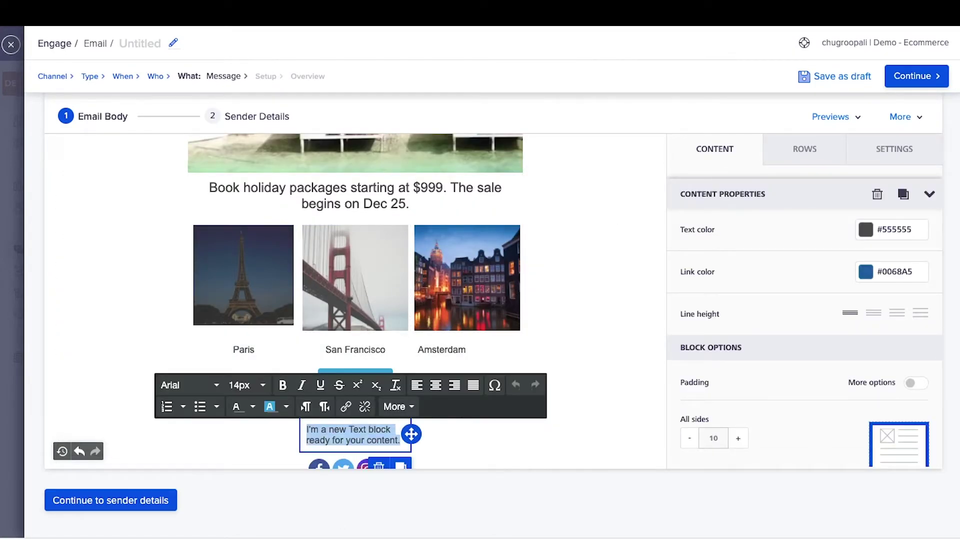
text(Let's go social)
key(ctrl+a)
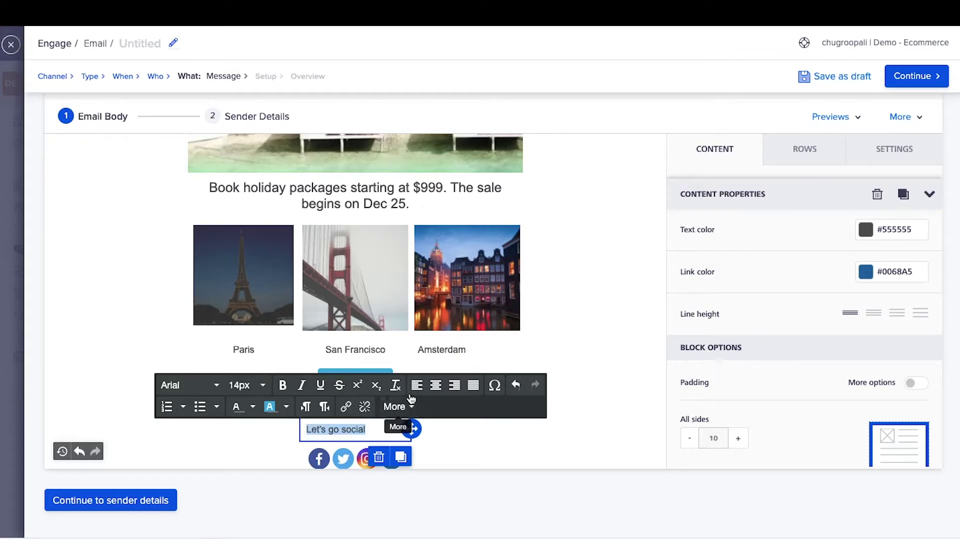
Inspect the Facebook, Twitter, Instagram and LinkedIn social icons block and its links.
click(463, 446)
scroll(464, 452, down, 1)
click(328, 437)
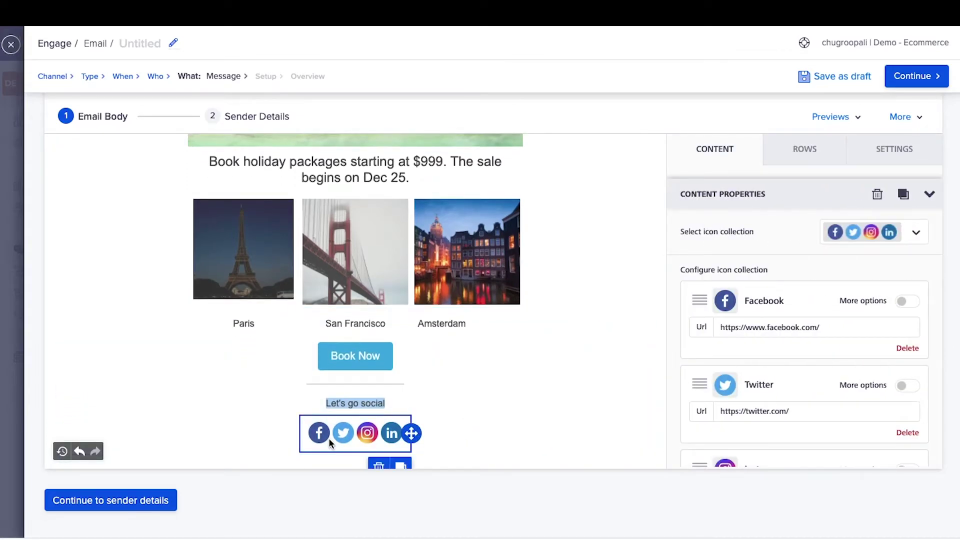
scroll(718, 433, down, 3)
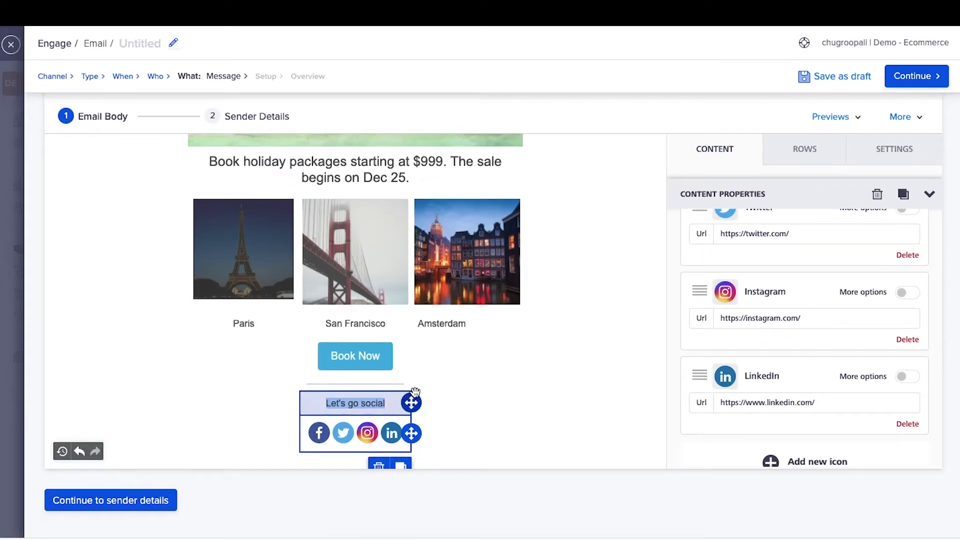
click(378, 358)
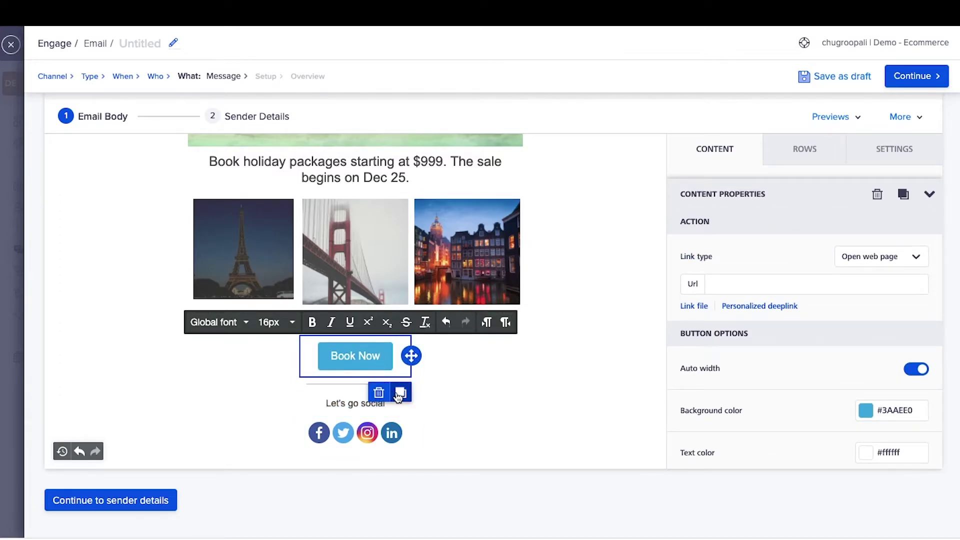
Review the edit history, then view general settings: 500px width, centre alignment, Arial font.
click(455, 389)
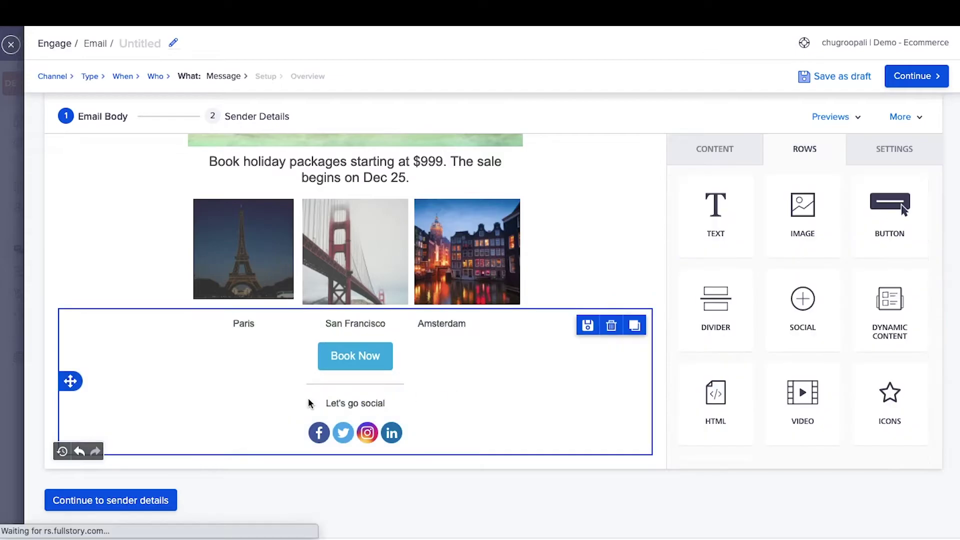
click(62, 452)
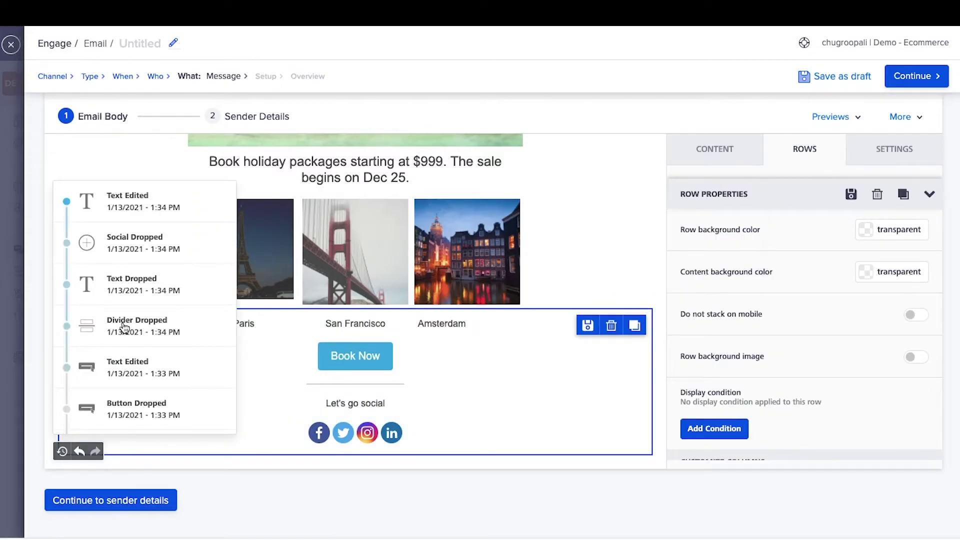
click(125, 288)
click(864, 148)
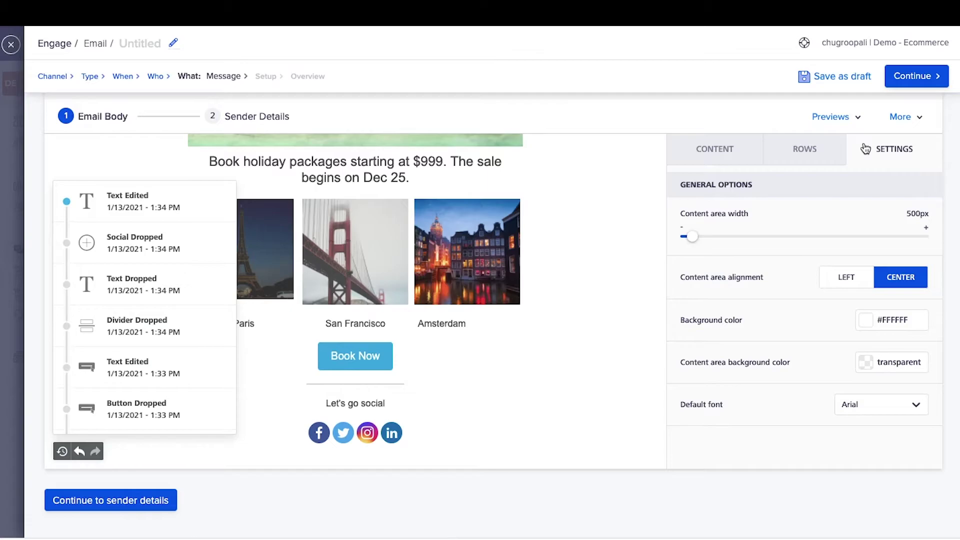
Set the email content width to 510px and keep it centre-aligned.
mouse_move(693, 236)
mouse_down()
mouse_move(729, 236)
mouse_move(698, 236)
mouse_up()
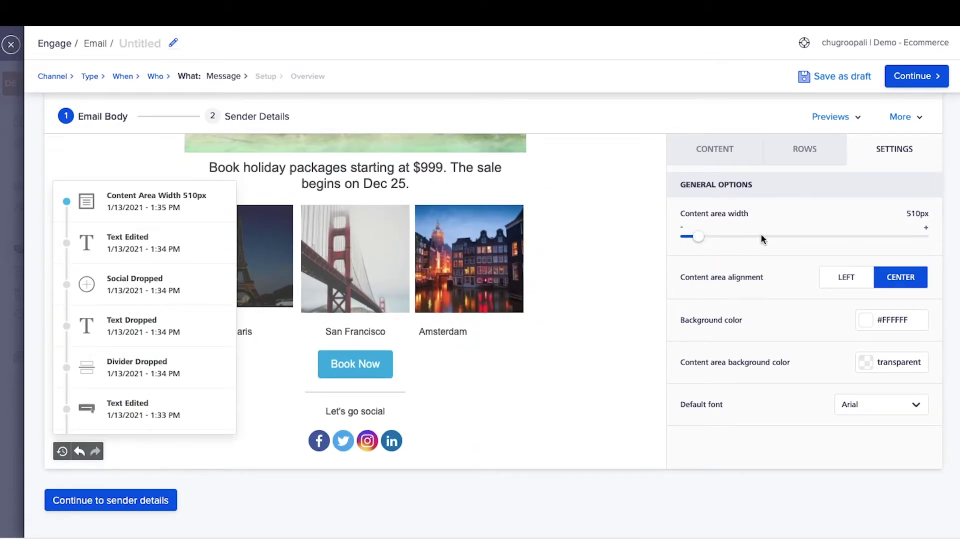
click(853, 289)
click(903, 282)
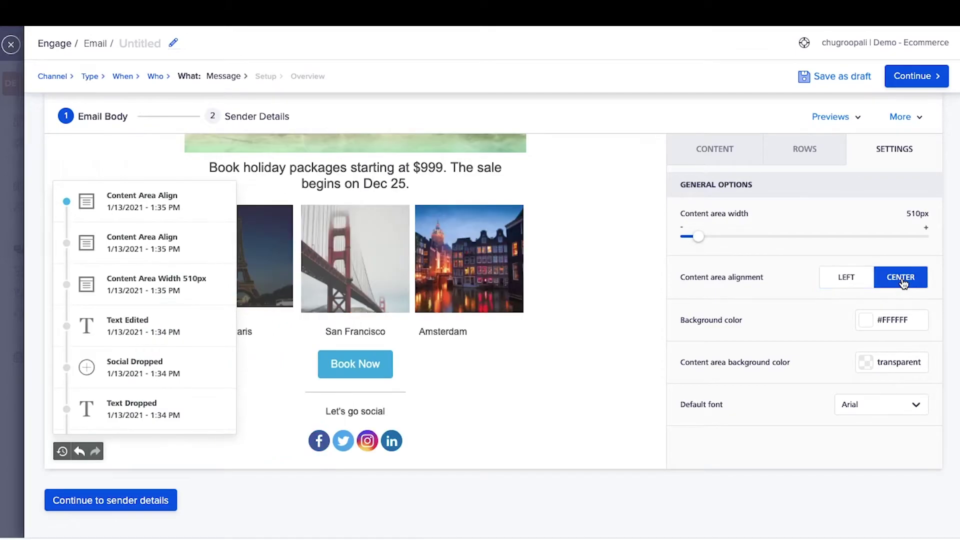
Set the page background colour to pale pink #f9eaea.
click(866, 325)
click(723, 330)
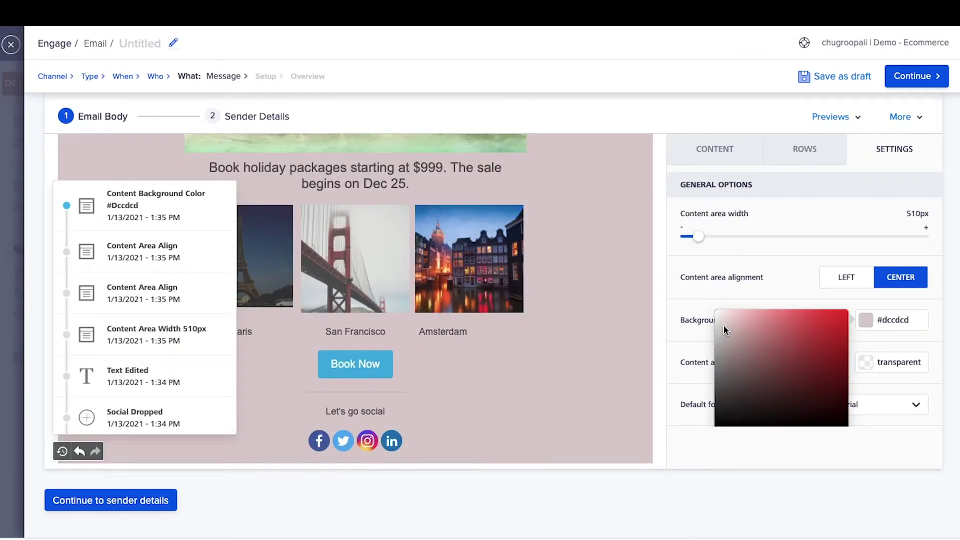
click(720, 337)
click(719, 320)
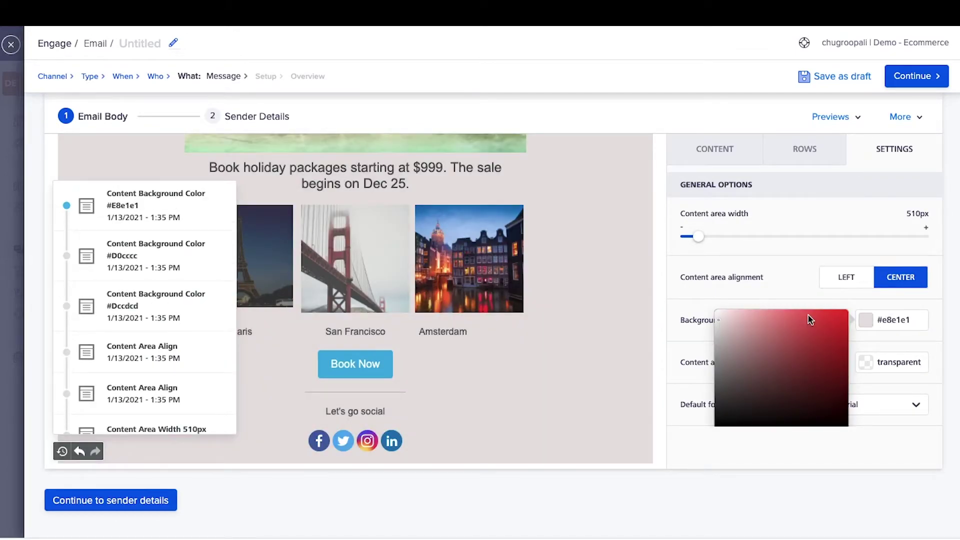
click(864, 325)
Set the content area background colour to #d9bfbf.
click(865, 362)
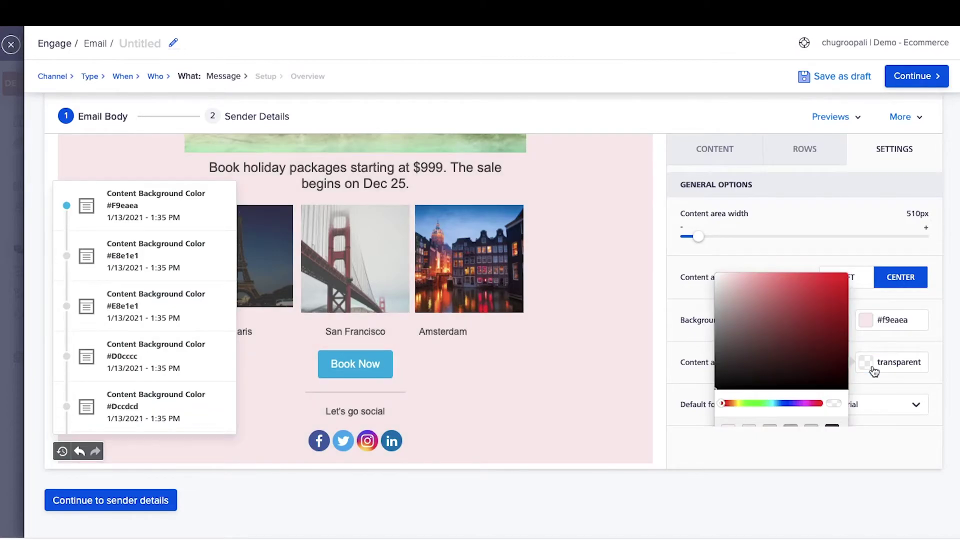
click(718, 295)
click(720, 277)
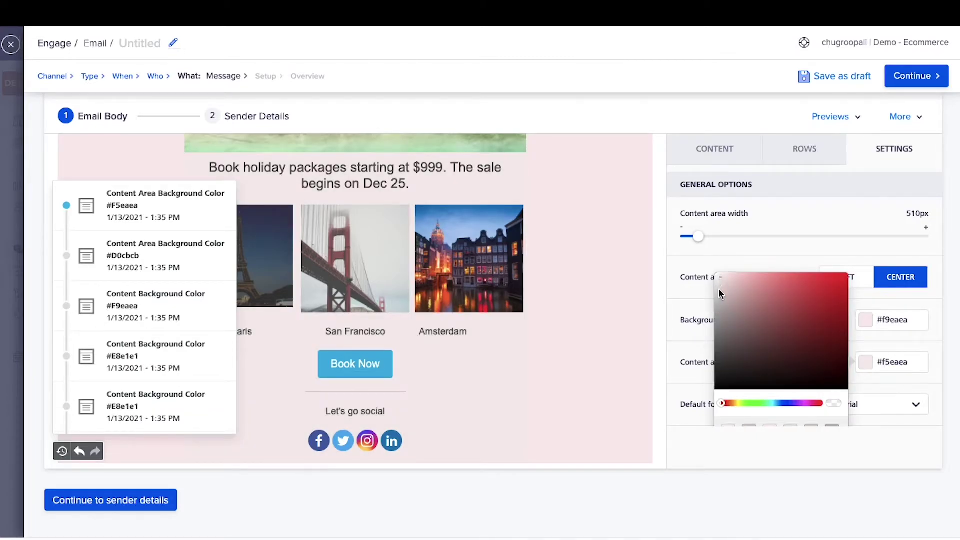
click(730, 289)
click(660, 326)
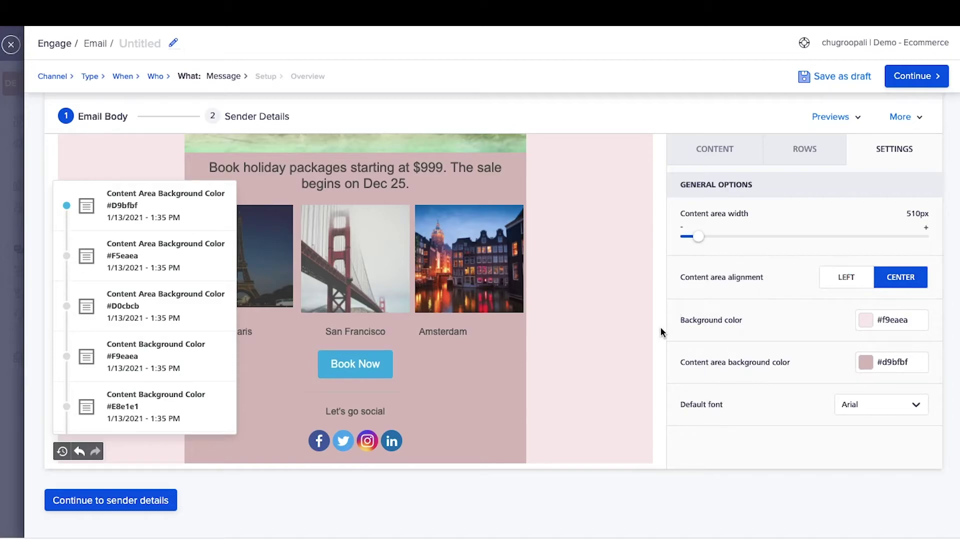
Enter From name 'Travel World' and subject 'Holiday Sale Starting Soon', then check the preview.
click(113, 501)
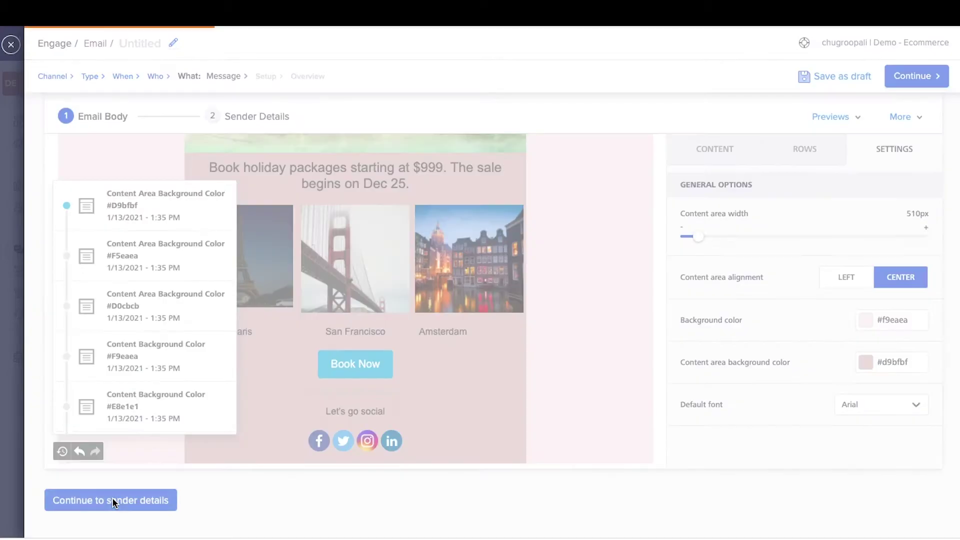
text(Travel World)
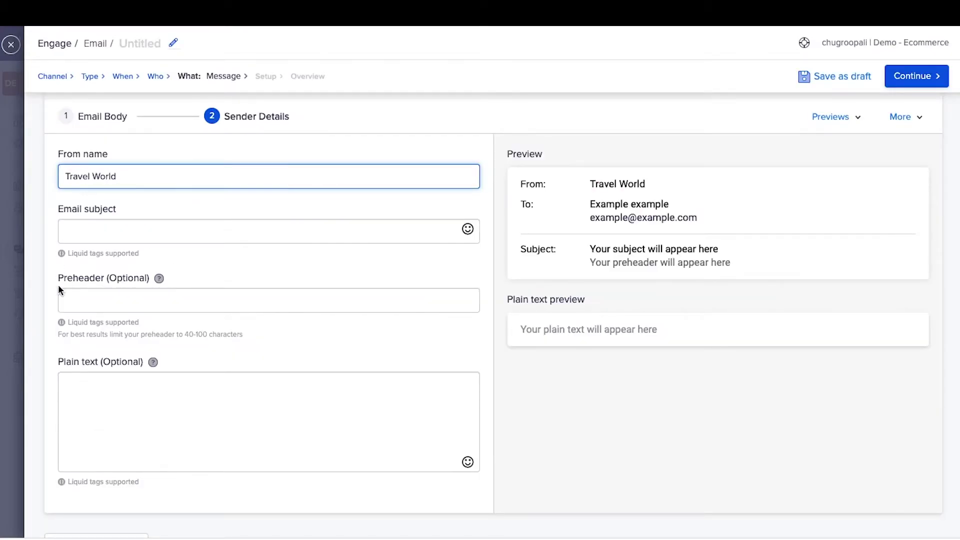
click(67, 232)
text(Holiday Sale S)
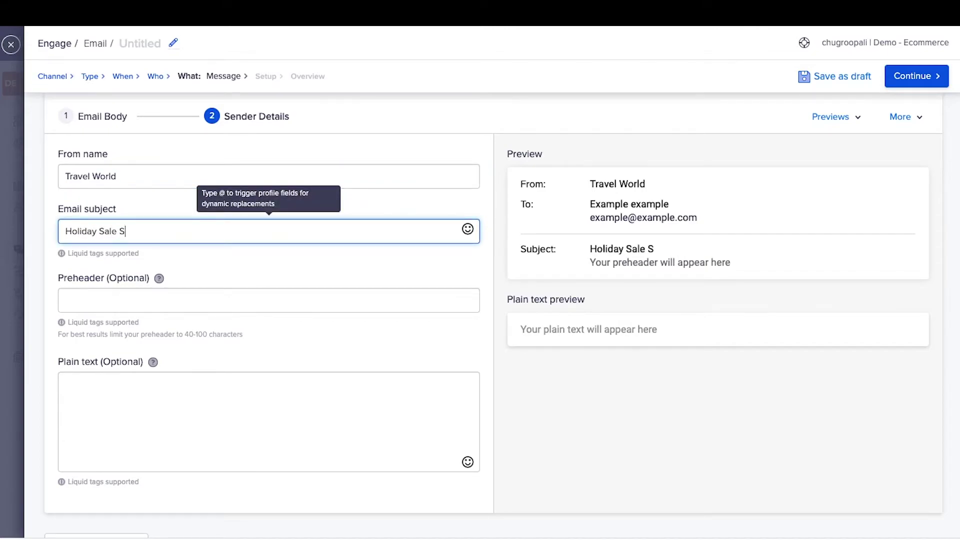
text(tarting Soon)
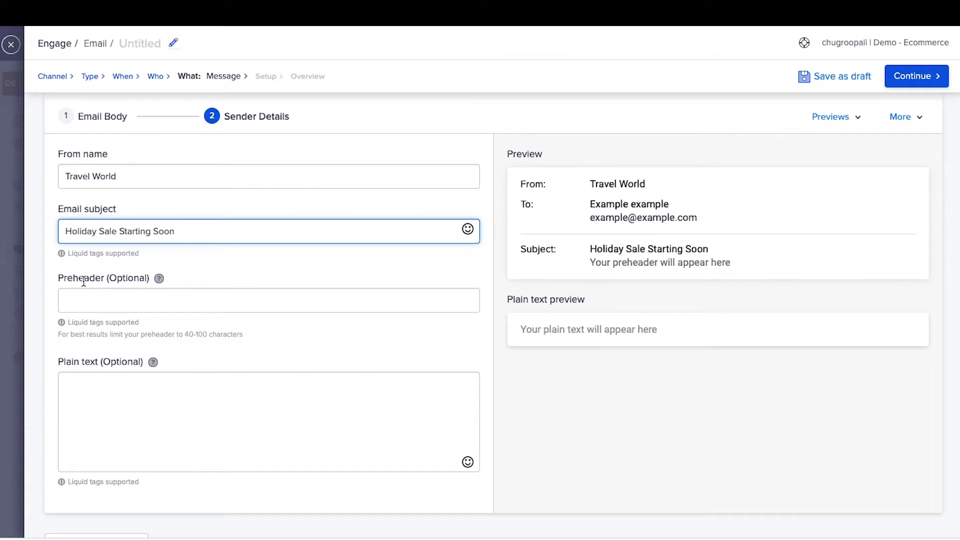
scroll(84, 282, down, 1)
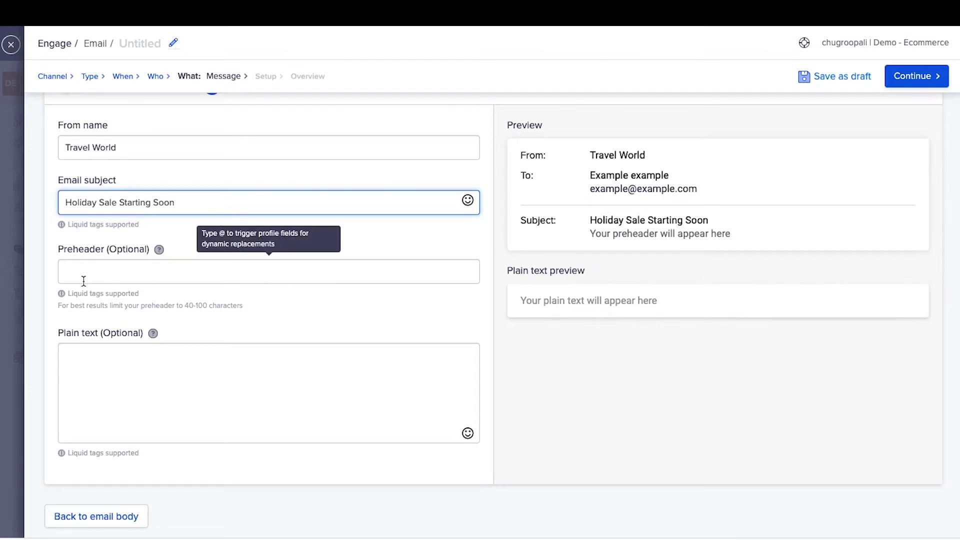
scroll(84, 280, down, 1)
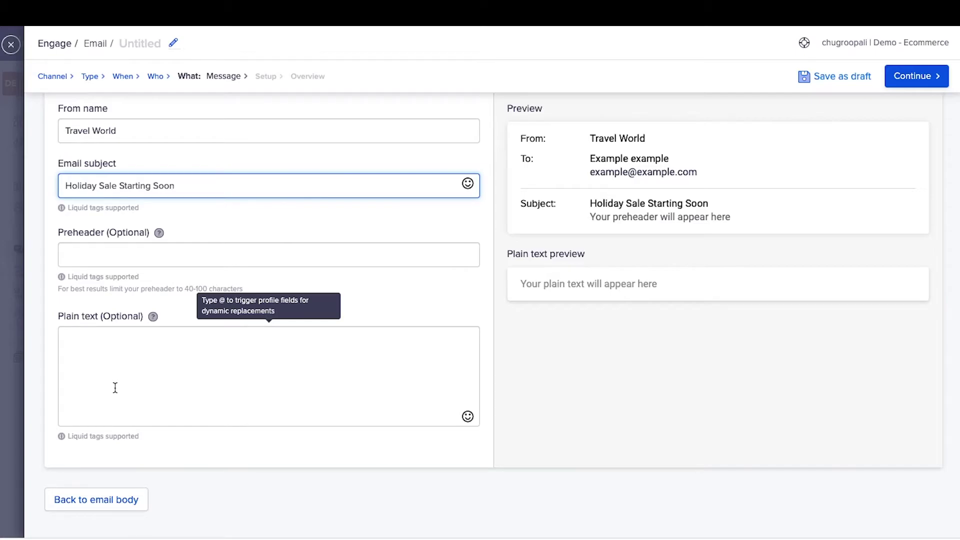
Check the email's device previews in both mobile and desktop sizes.
scroll(115, 389, up, 10)
click(900, 327)
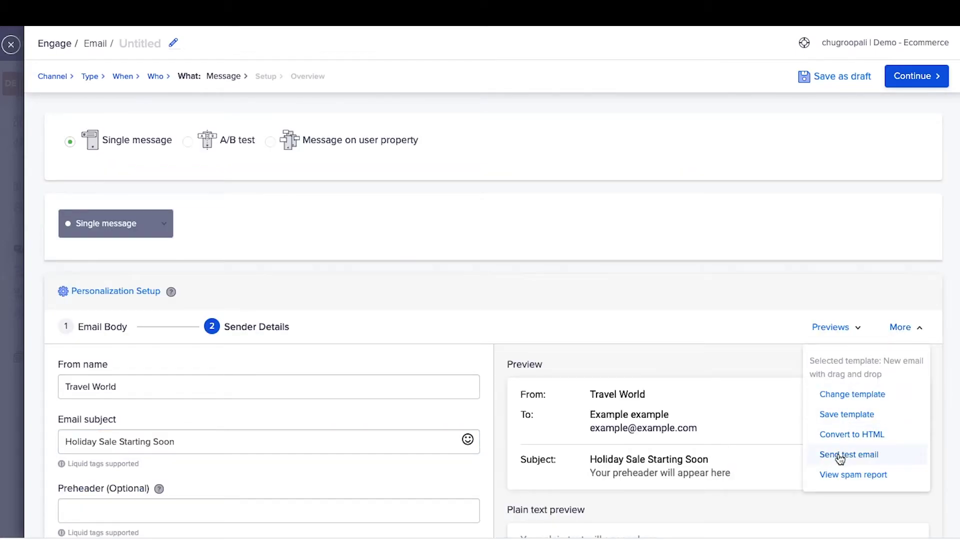
click(831, 327)
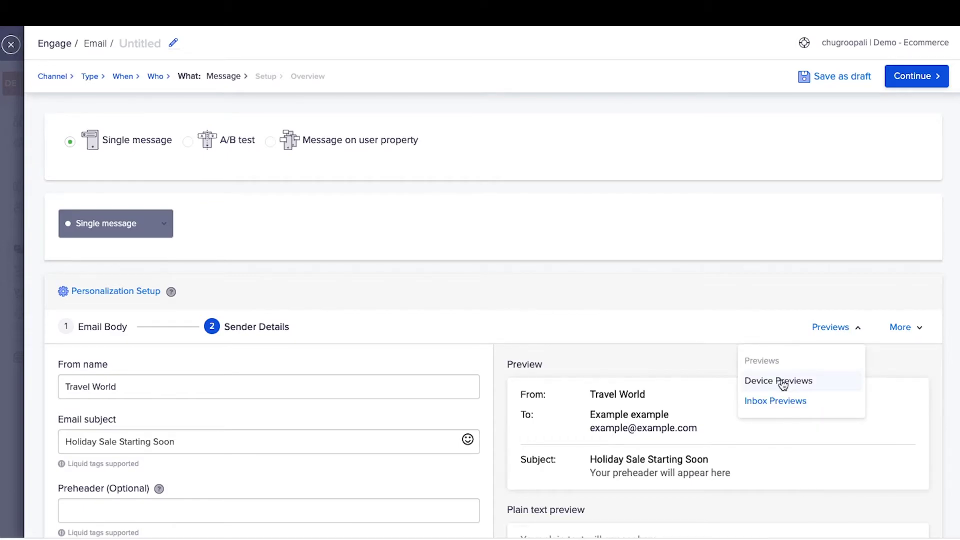
click(783, 381)
scroll(463, 385, down, 5)
scroll(463, 385, down, 2)
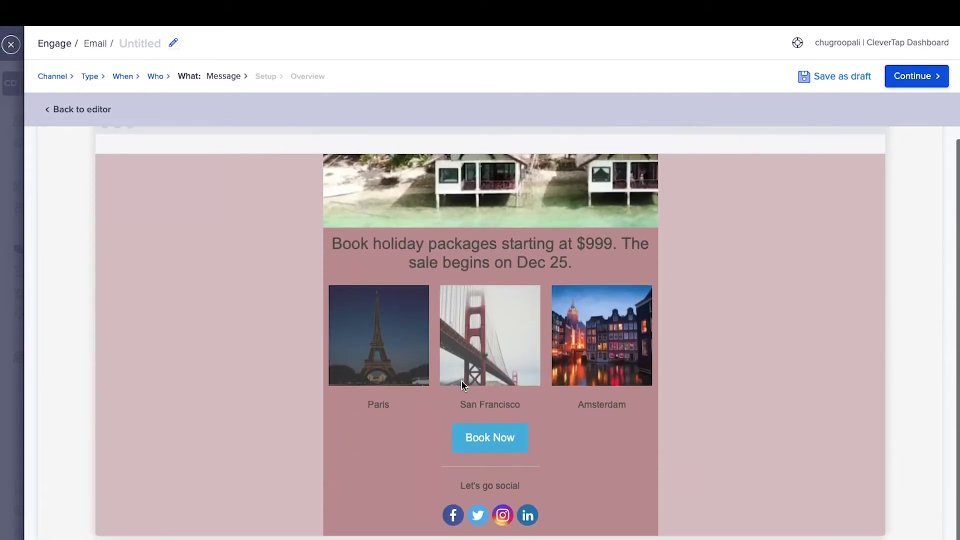
scroll(470, 350, up, 10)
click(507, 238)
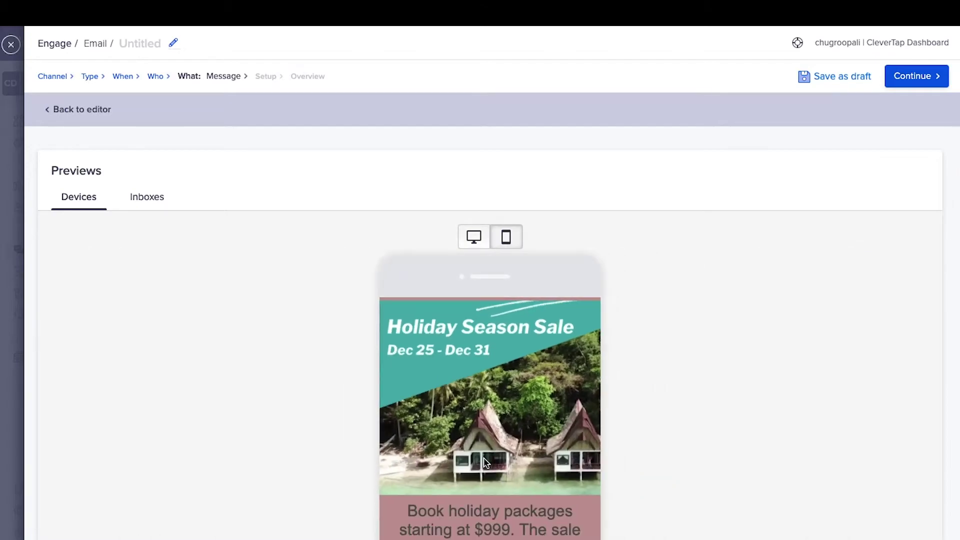
scroll(486, 451, down, 3)
scroll(489, 450, up, 4)
click(473, 238)
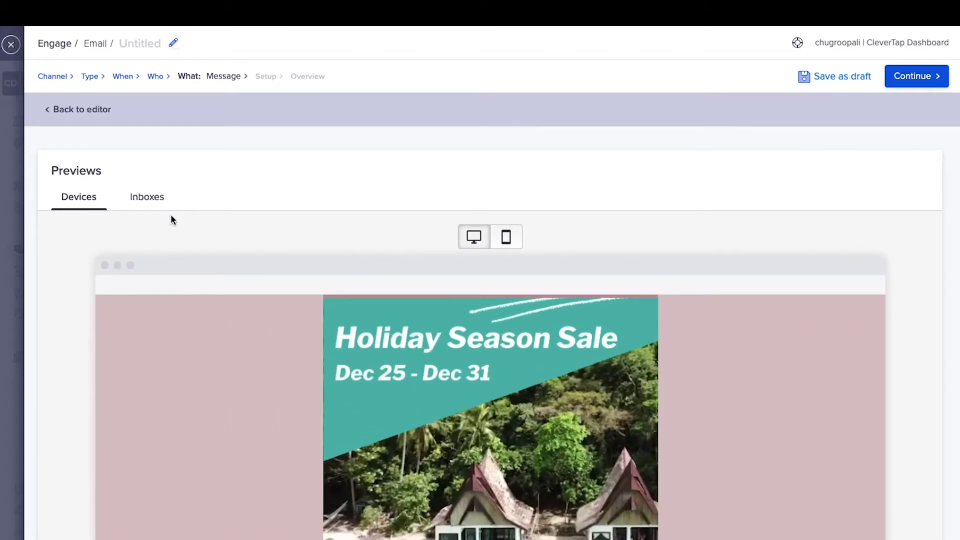
Run the inbox rendering tests and review the 78 successful and 6 failed renders.
click(163, 206)
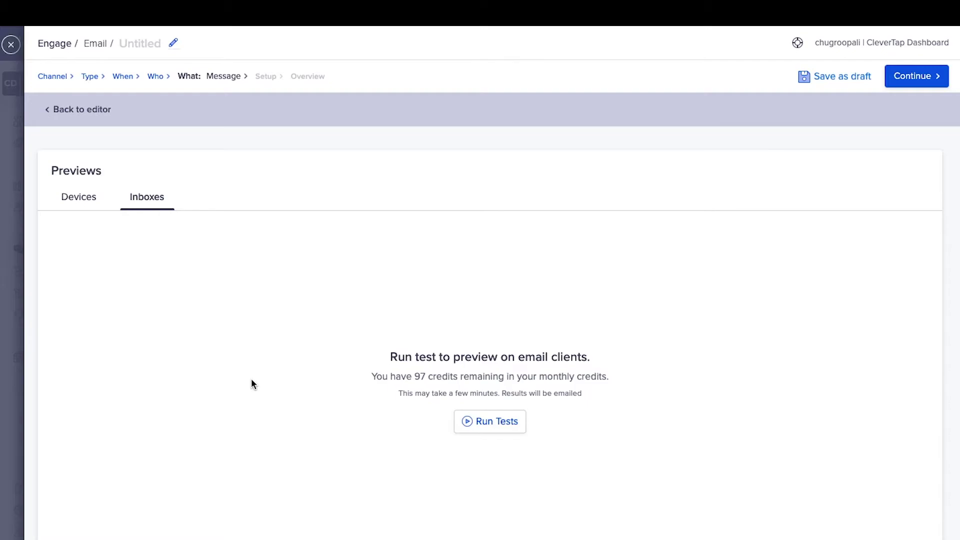
click(498, 422)
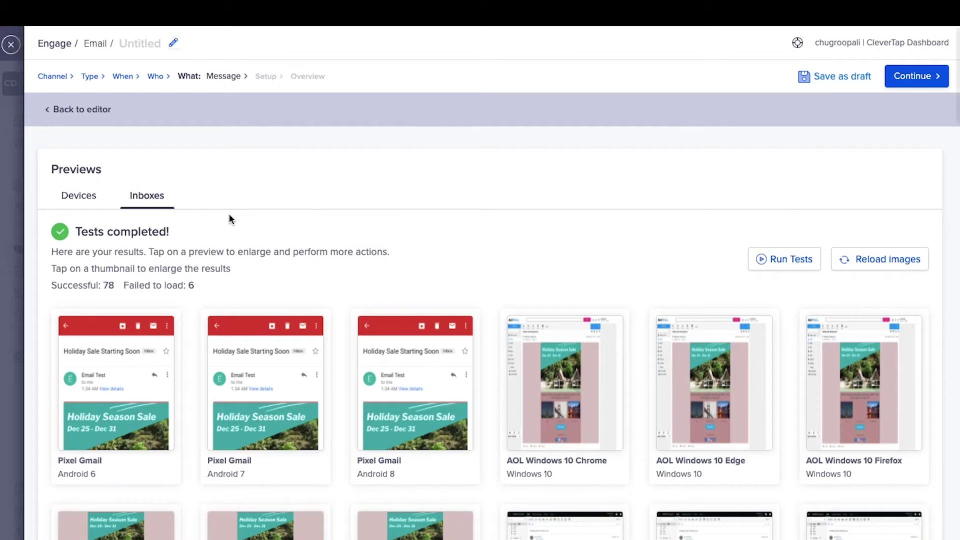
scroll(229, 219, down, 1)
scroll(229, 219, down, 8)
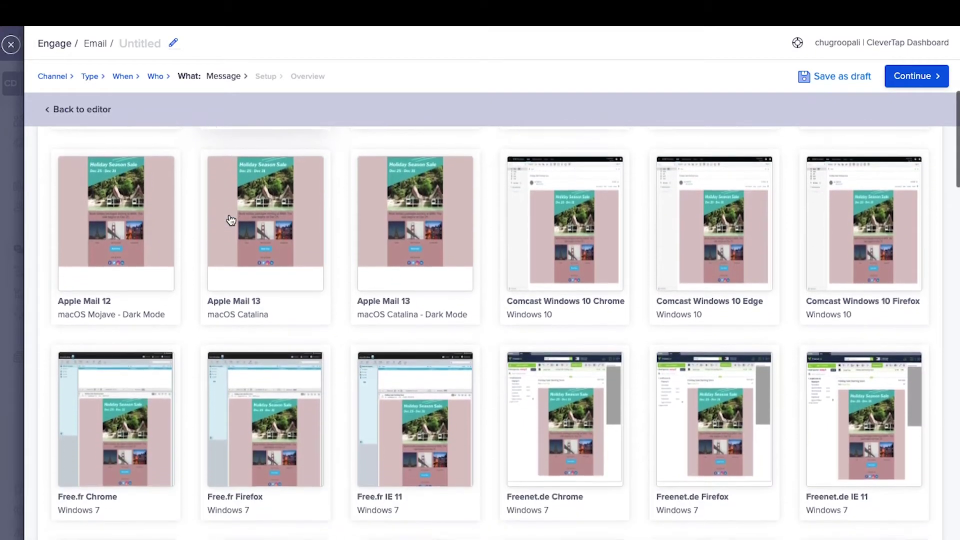
scroll(231, 220, down, 10)
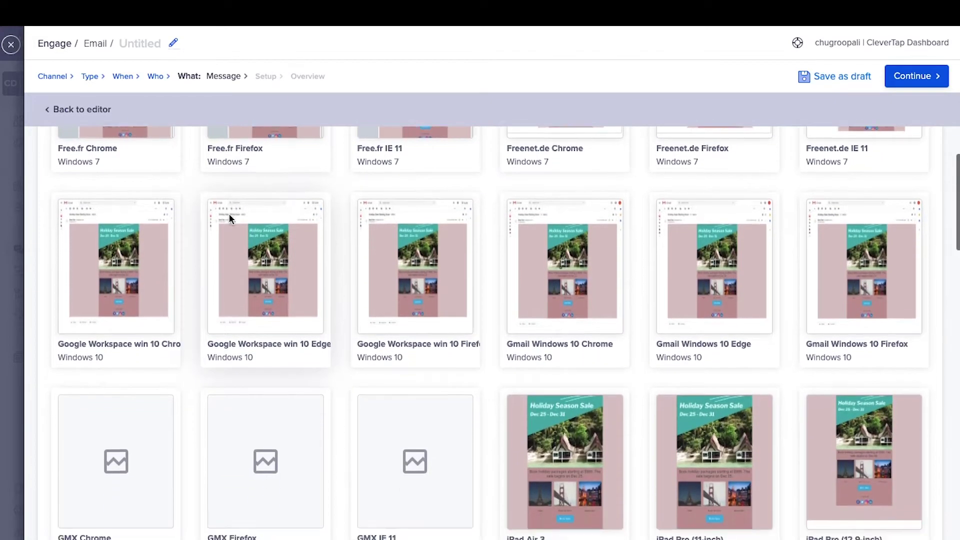
scroll(229, 214, down, 8)
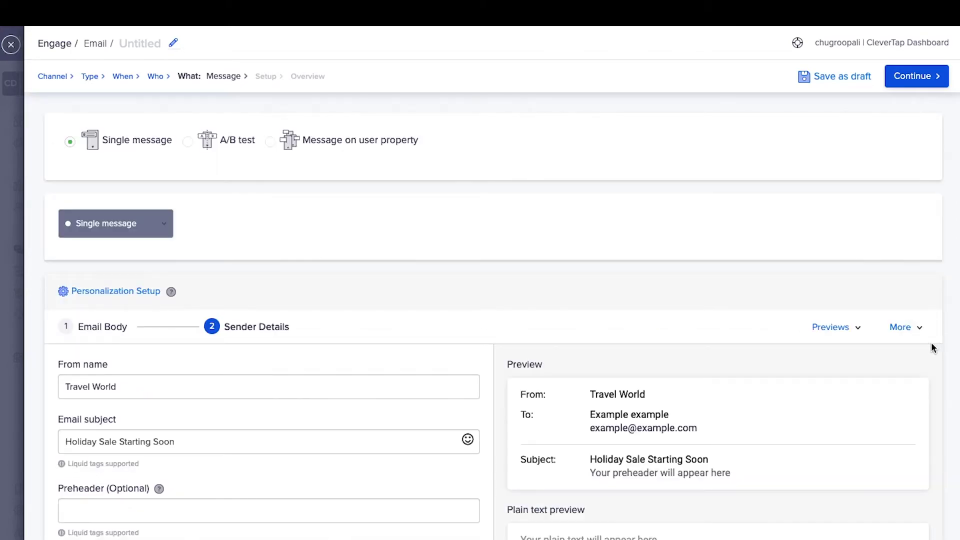
click(901, 327)
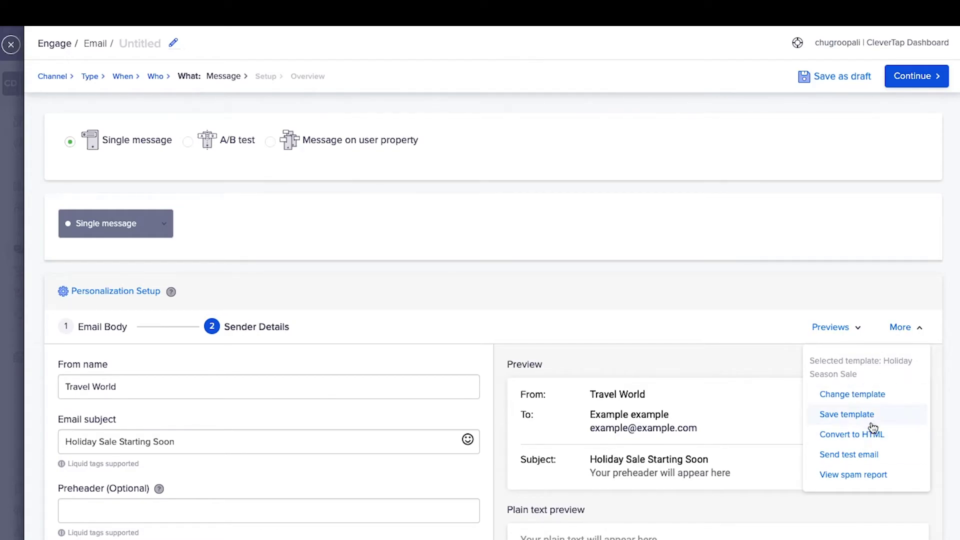
click(857, 454)
click(427, 173)
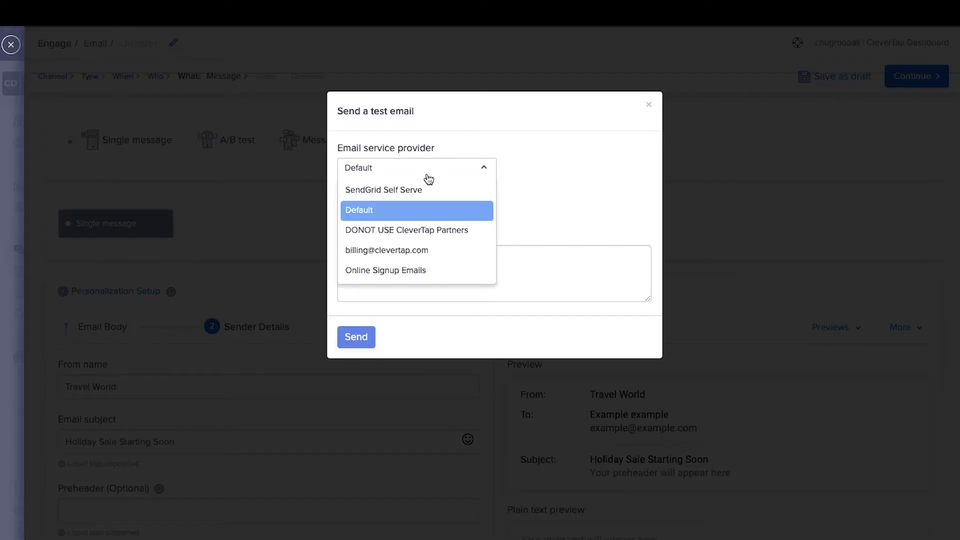
click(427, 174)
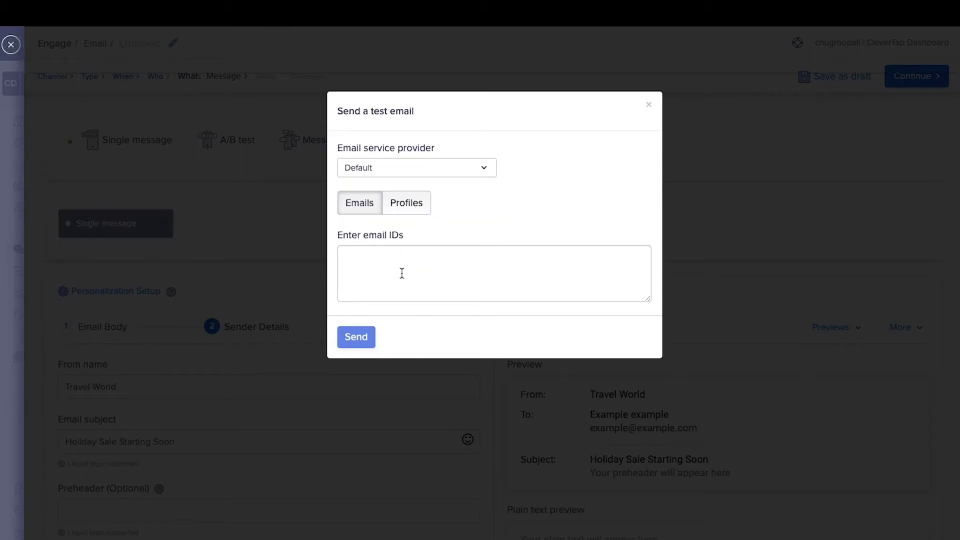
click(403, 202)
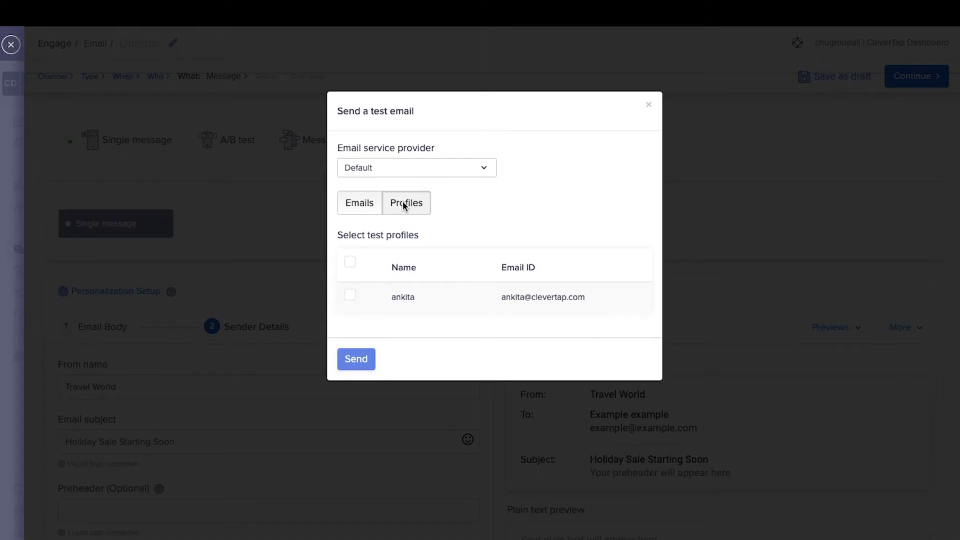
key(Escape)
Generate the email's spam report and review the 22 passed, 2 failed filters.
click(900, 326)
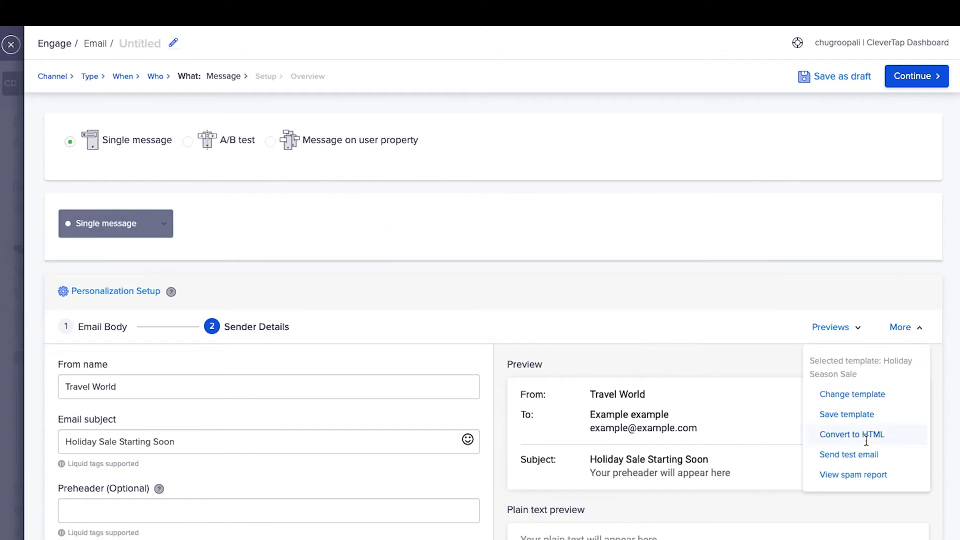
click(853, 475)
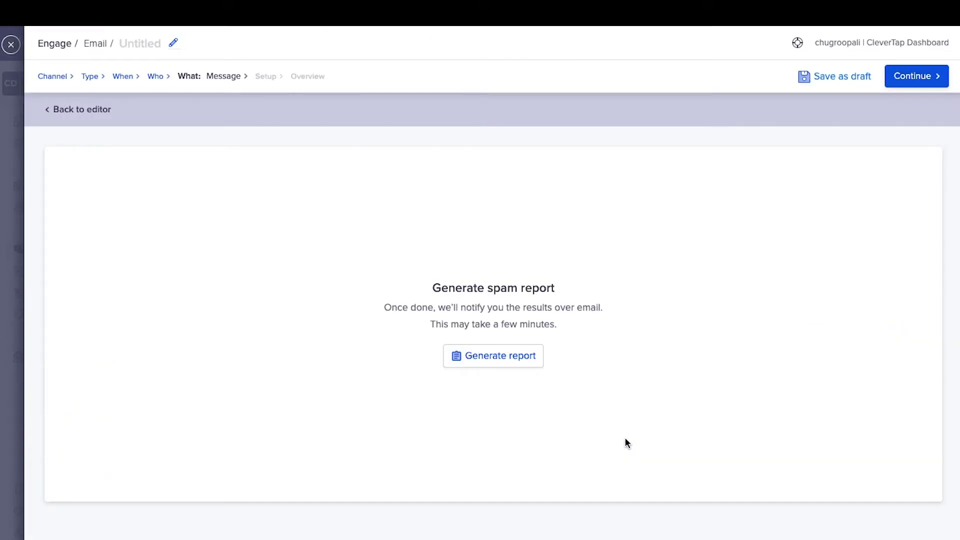
click(502, 358)
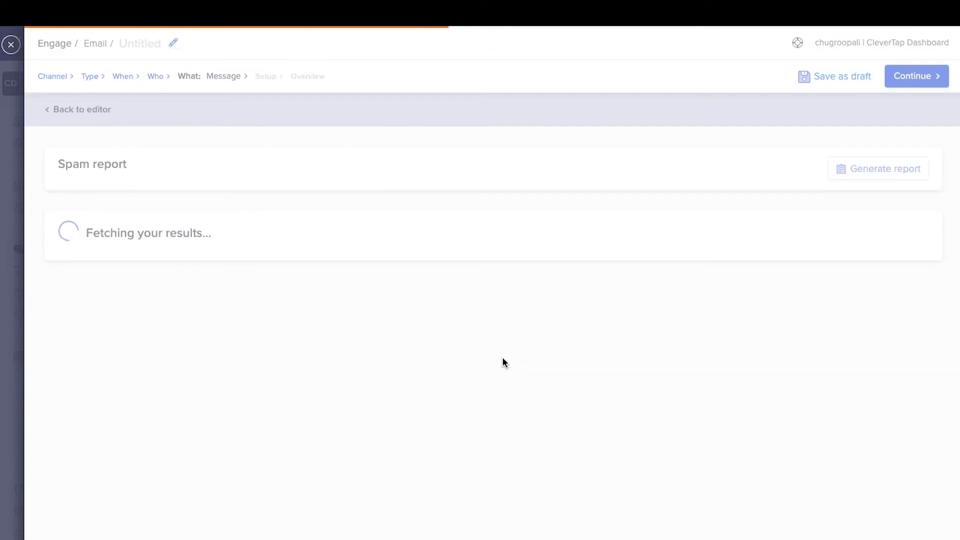
scroll(301, 300, down, 2)
scroll(301, 300, down, 1)
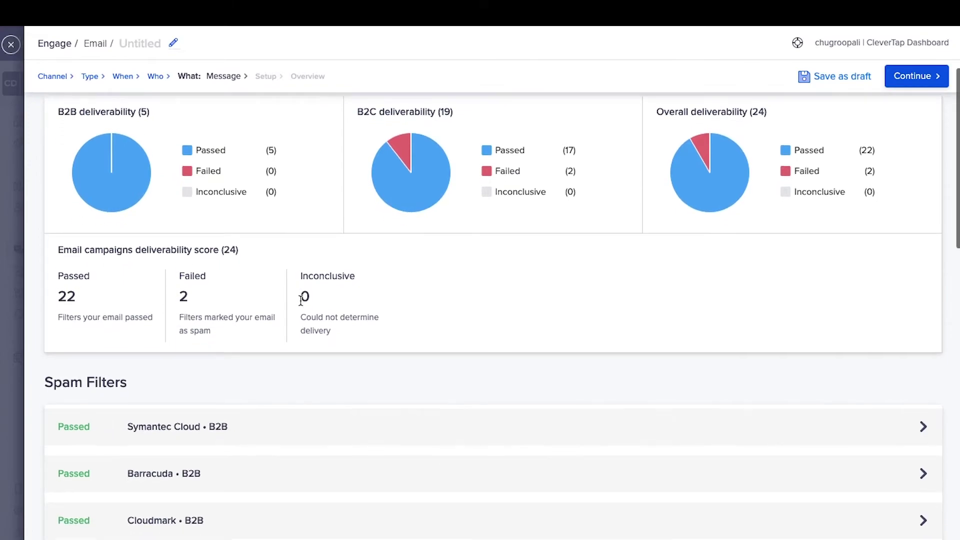
scroll(301, 300, up, 3)
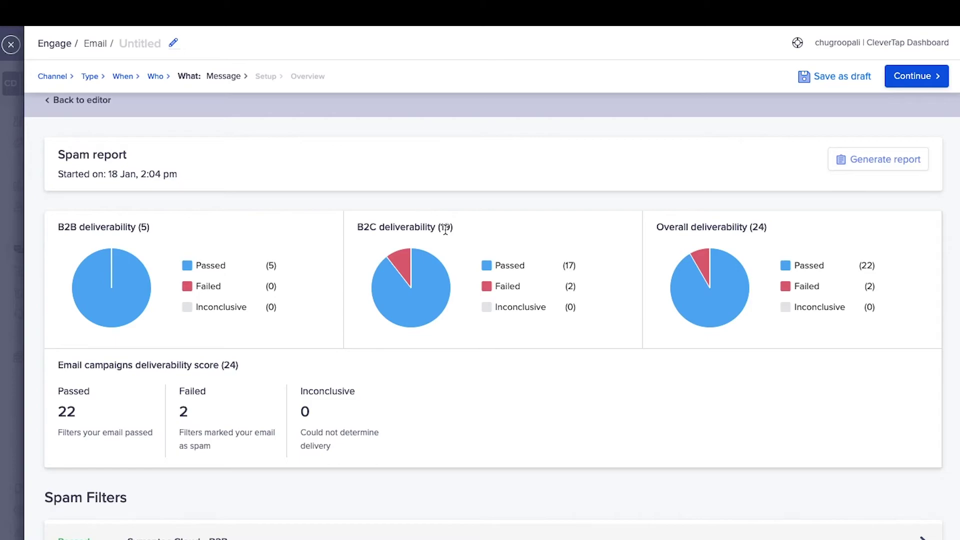
scroll(445, 229, down, 5)
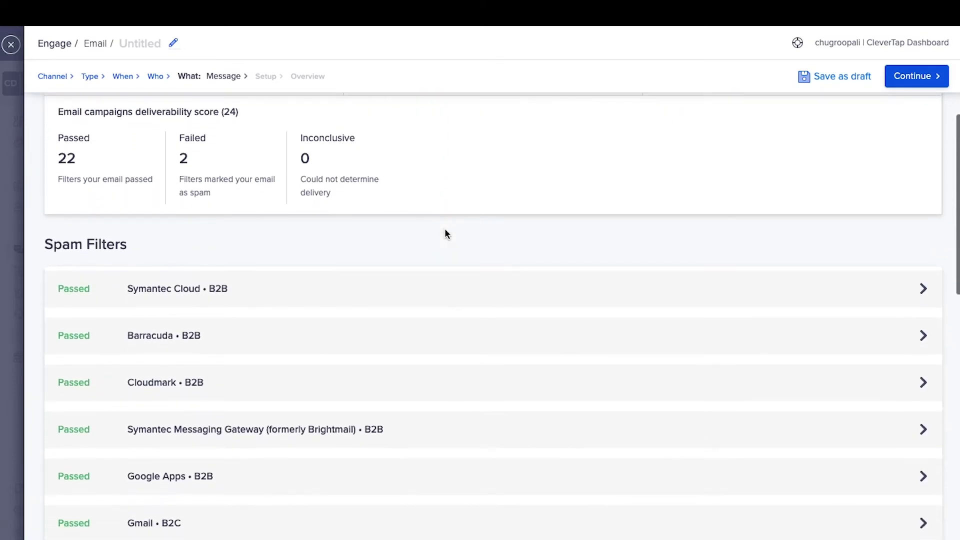
scroll(445, 234, down, 4)
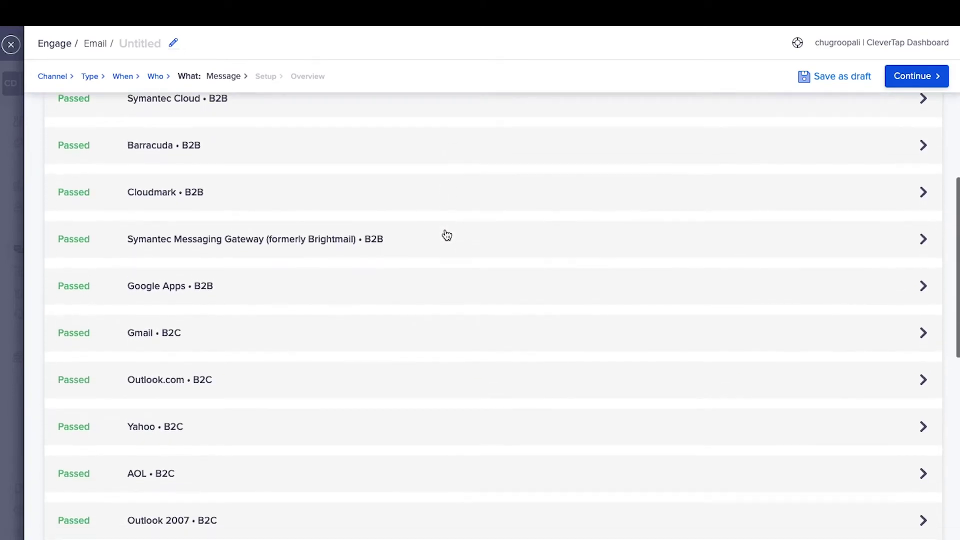
scroll(446, 236, down, 2)
scroll(445, 236, up, 3)
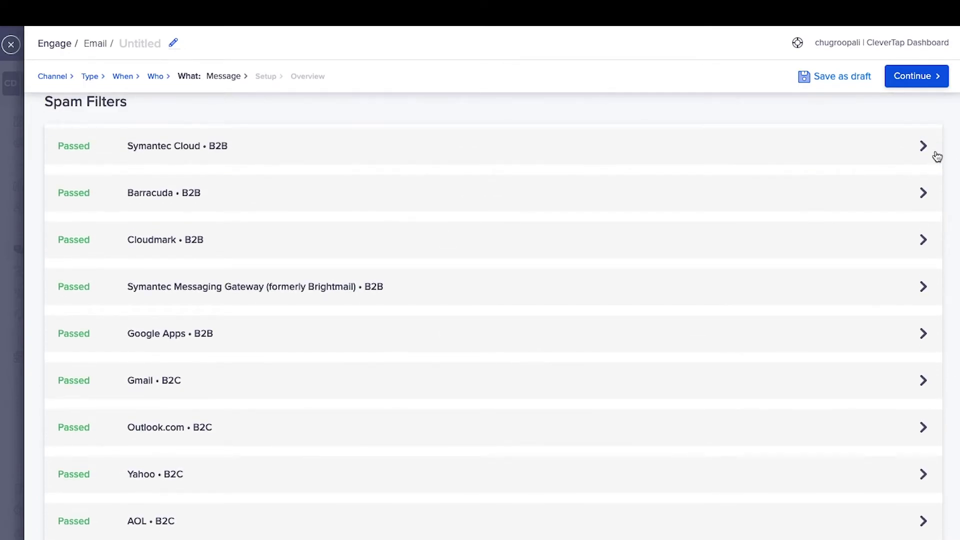
Inspect the Symantec Cloud and failing Apple Mail 10 filter details.
click(936, 157)
click(937, 156)
scroll(903, 313, down, 8)
scroll(902, 313, down, 6)
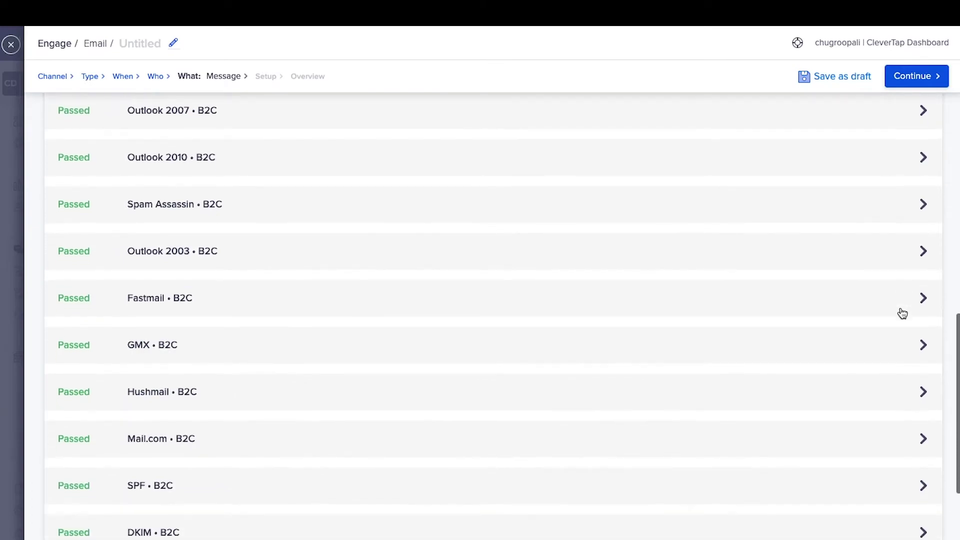
click(924, 386)
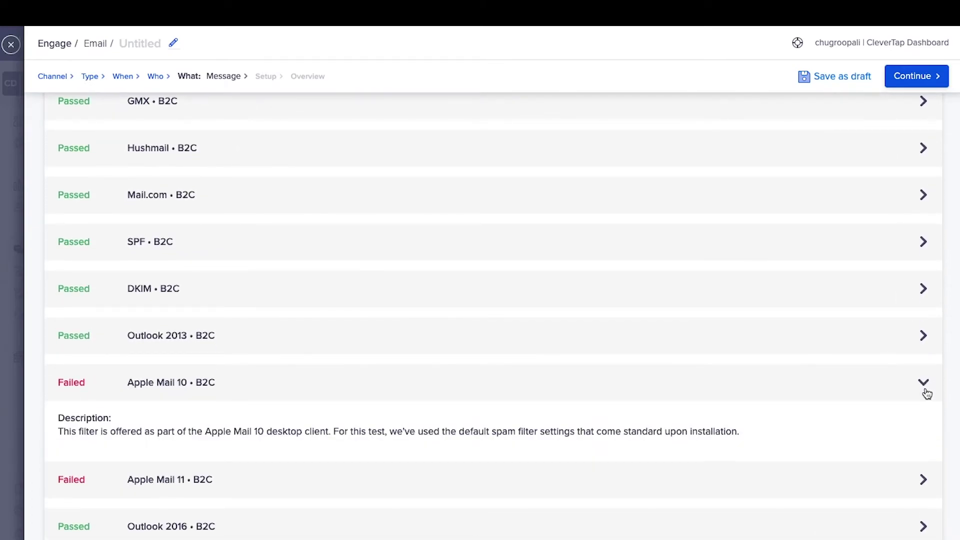
click(925, 392)
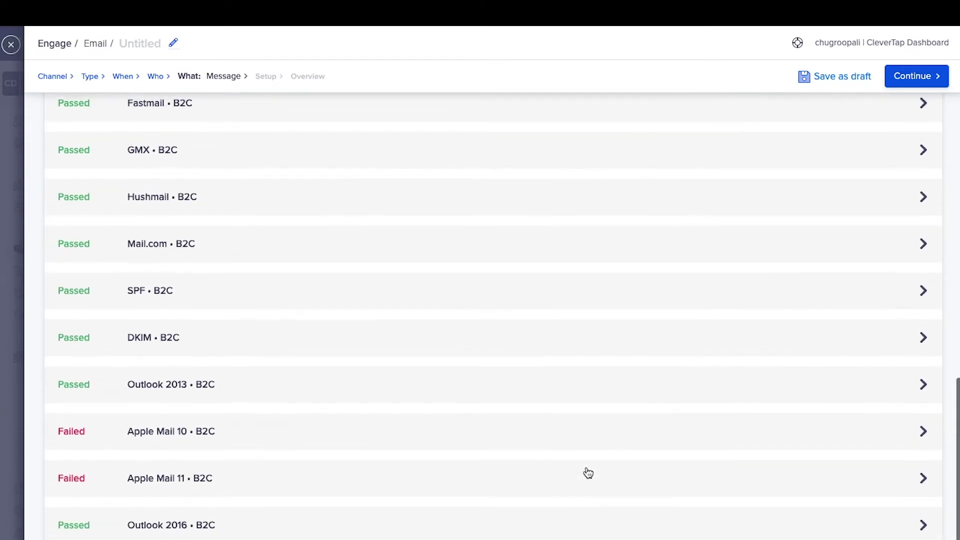
scroll(588, 472, up, 20)
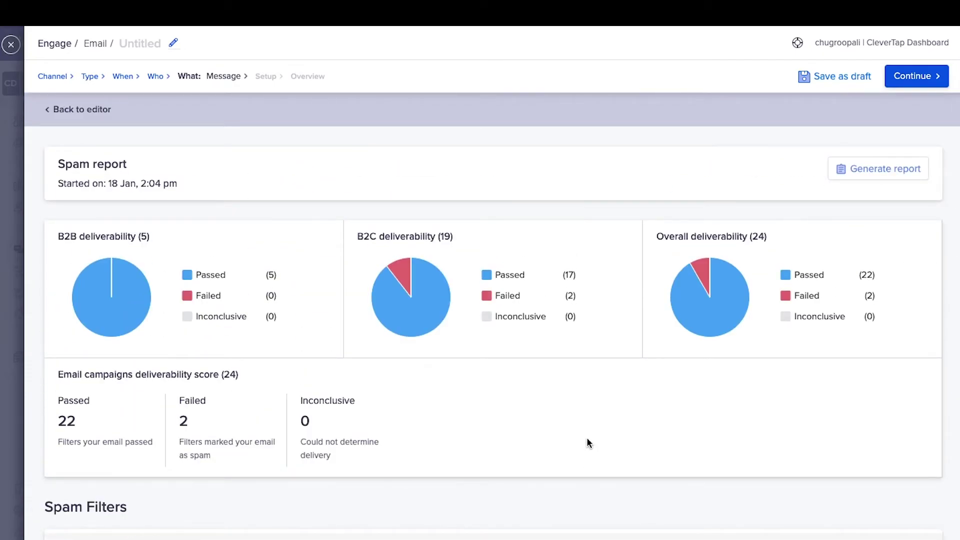
click(81, 110)
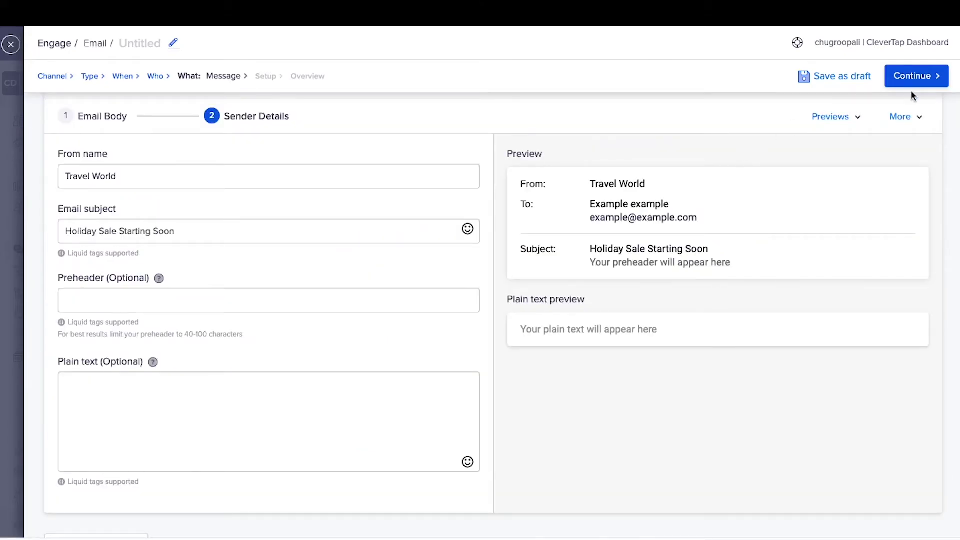
click(907, 116)
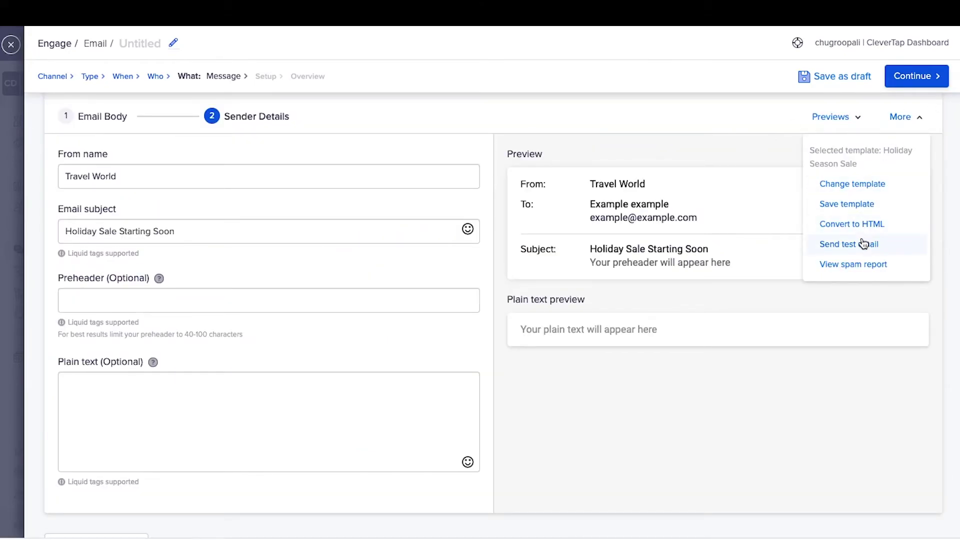
click(853, 223)
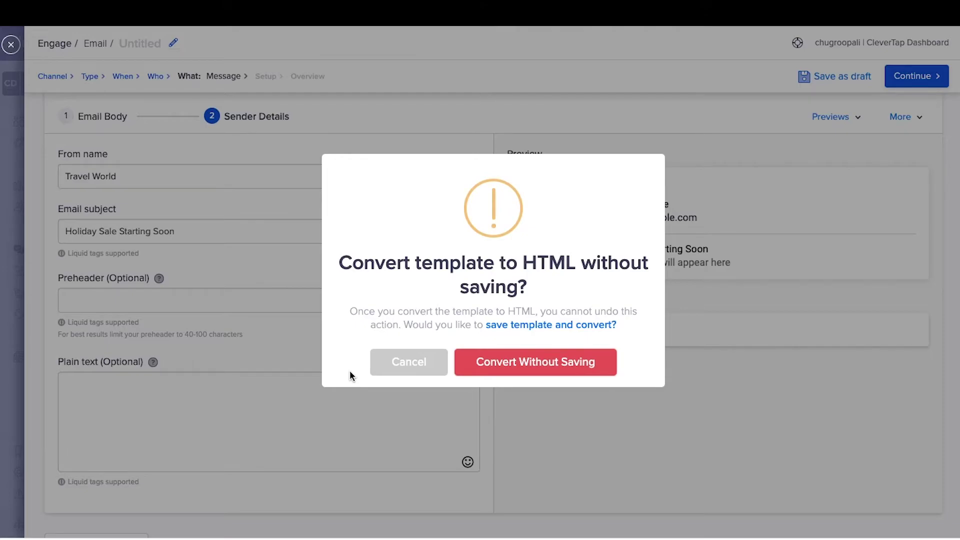
click(408, 363)
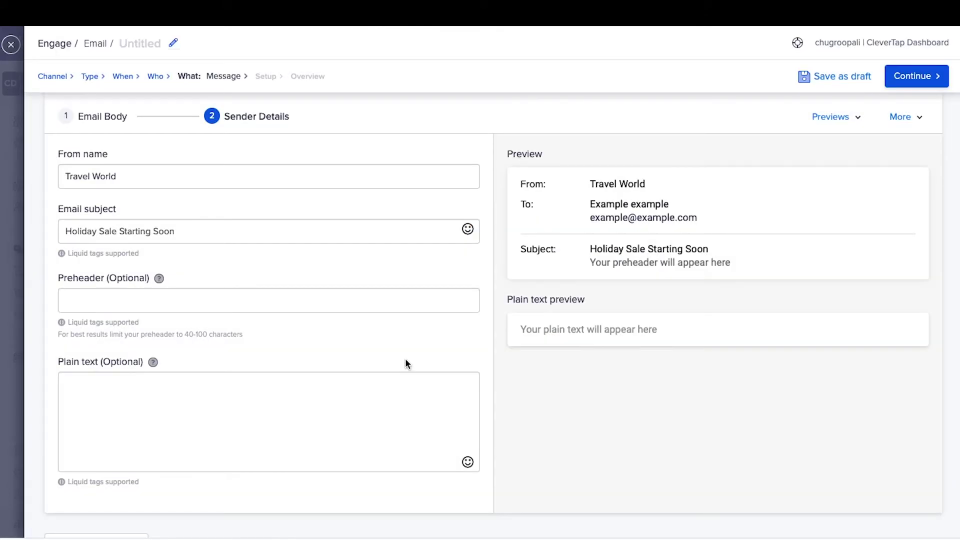
Replace the Holiday Season Sale template with a new rich-media email.
click(906, 124)
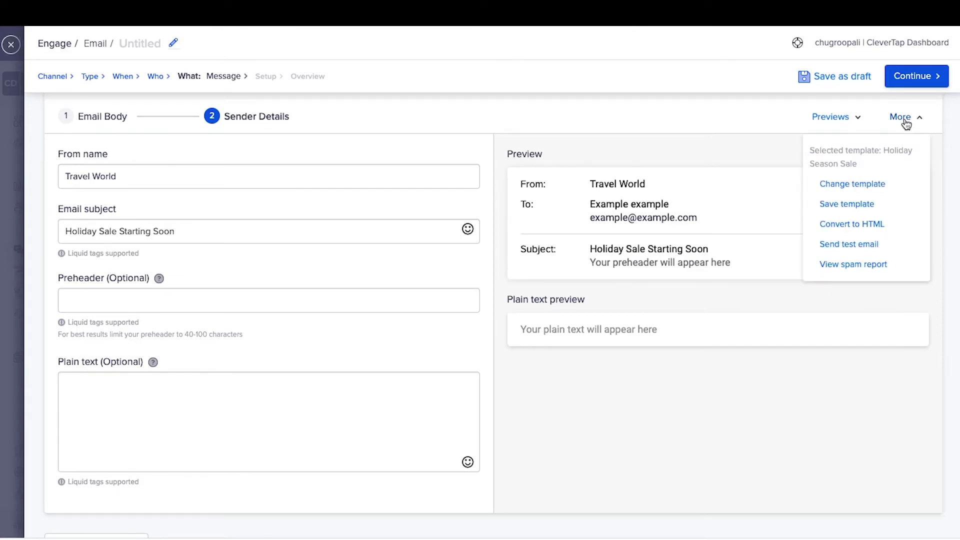
click(867, 186)
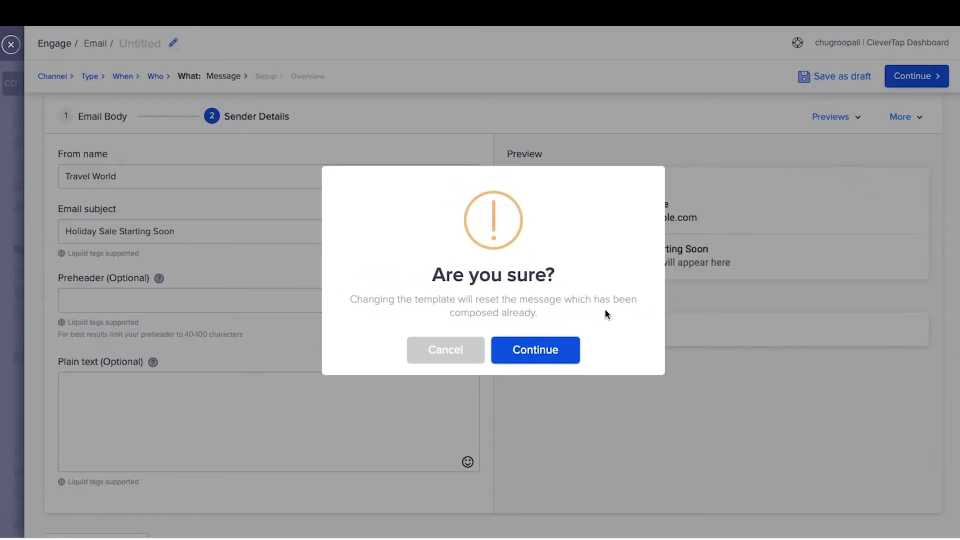
click(555, 353)
mouse_move(110, 167)
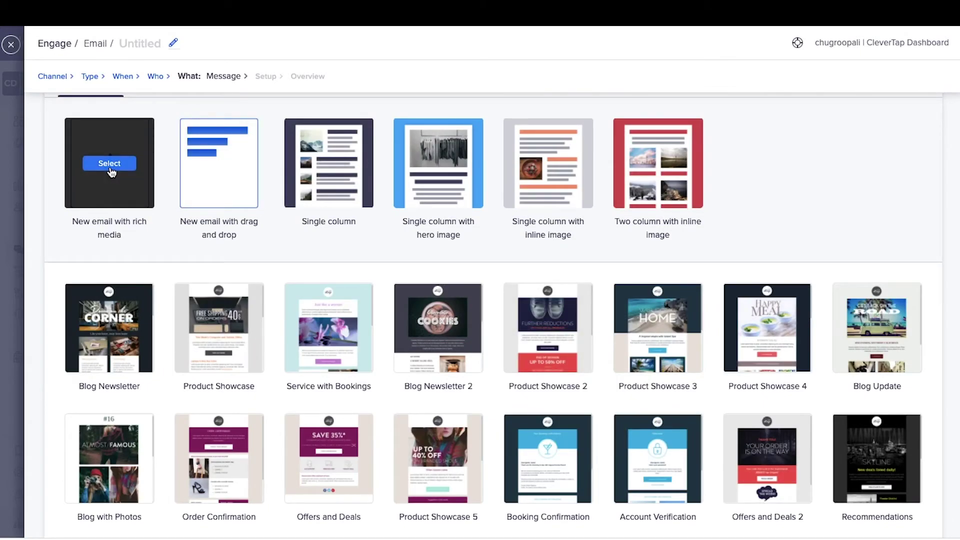
click(109, 166)
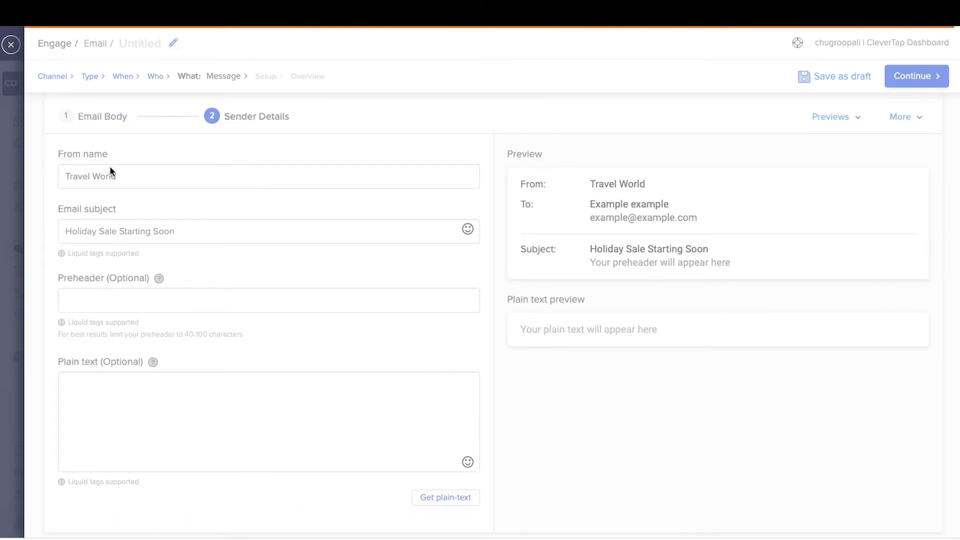
View the empty HTML source of the email body, then return to the visual editor.
click(108, 122)
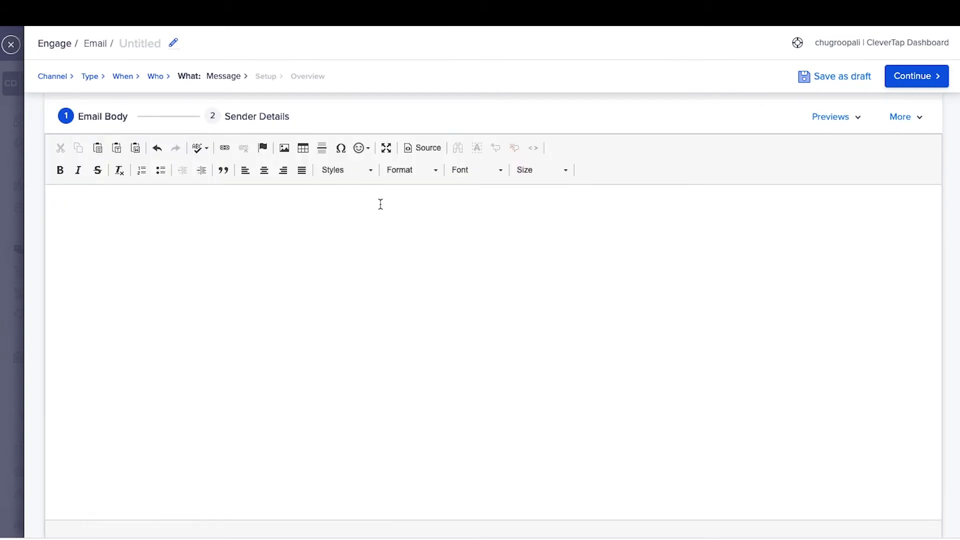
click(426, 148)
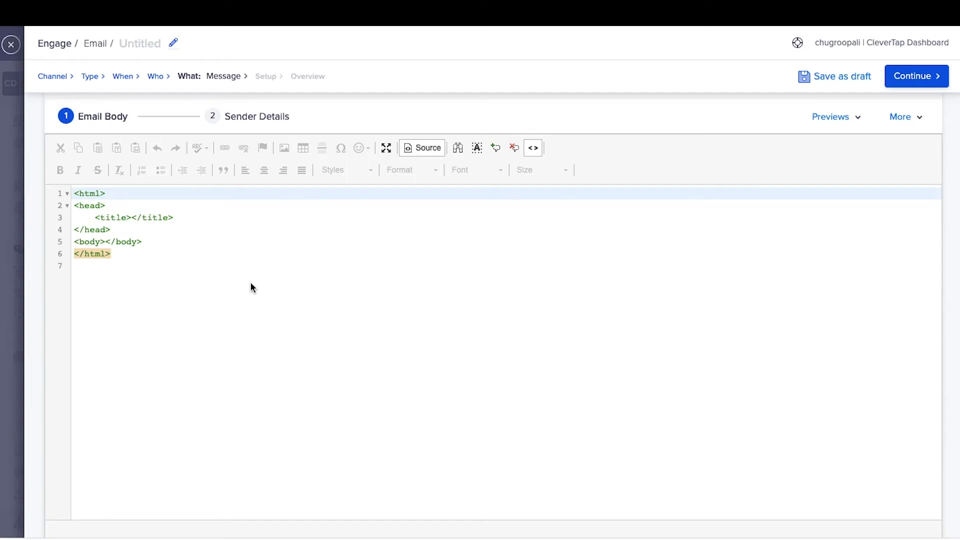
click(422, 148)
Place the cursor in the empty rich-text email body and look over the editor.
click(181, 233)
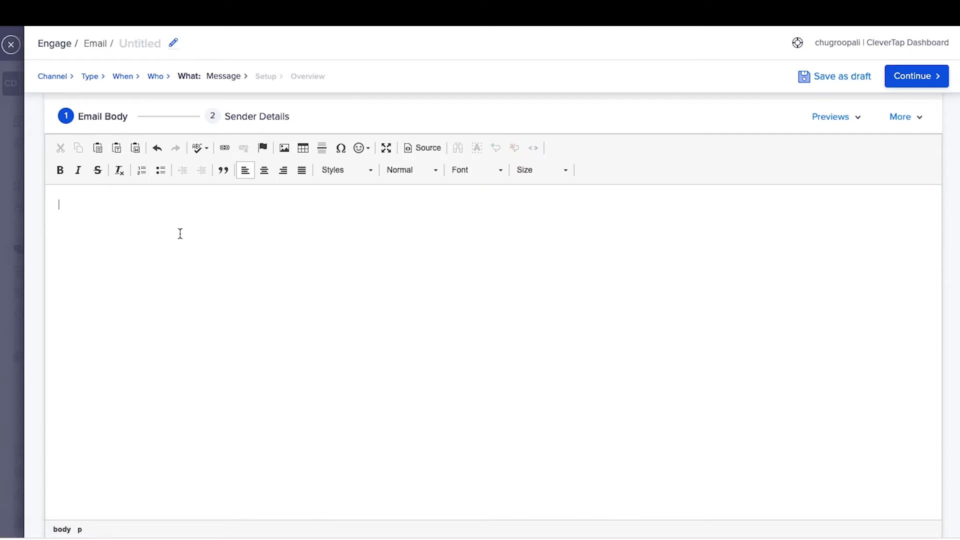
scroll(180, 233, down, 1)
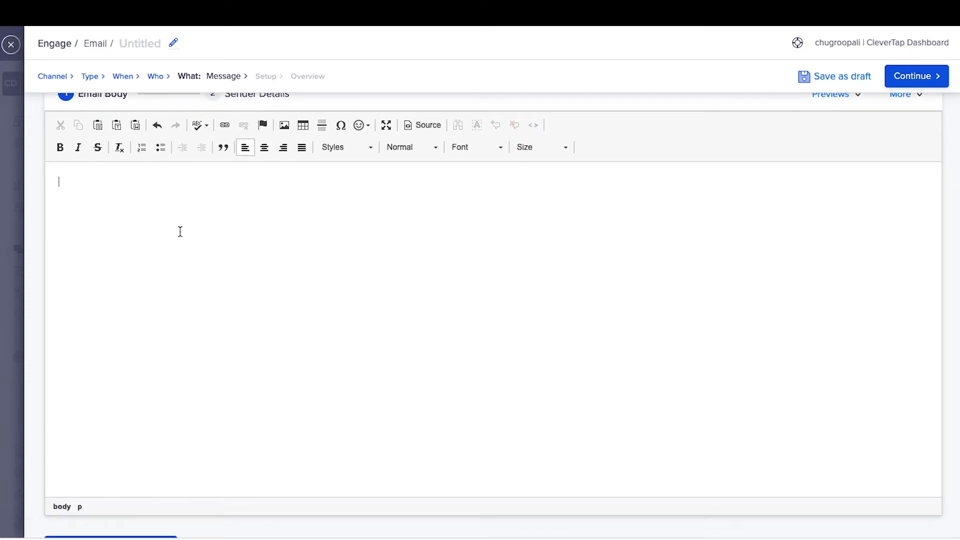
scroll(166, 162, up, 2)
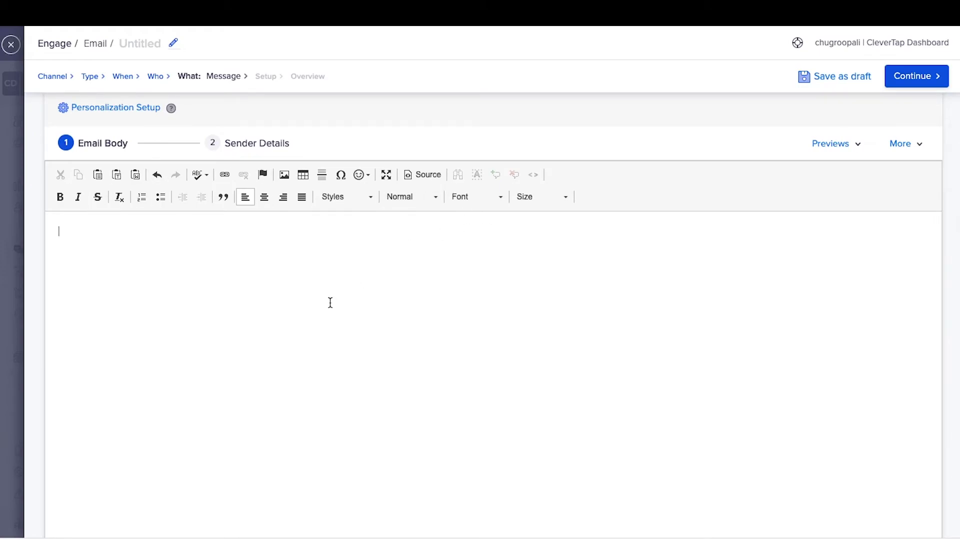
scroll(330, 302, down, 2)
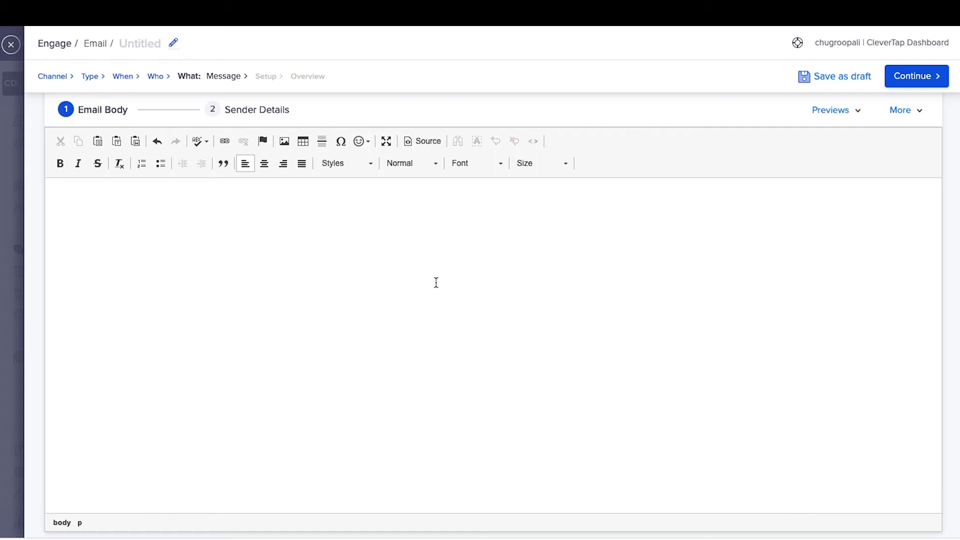
scroll(435, 282, up, 5)
Look at Personalization Setup, close it unchanged, and advance to the campaign Setup step.
click(128, 258)
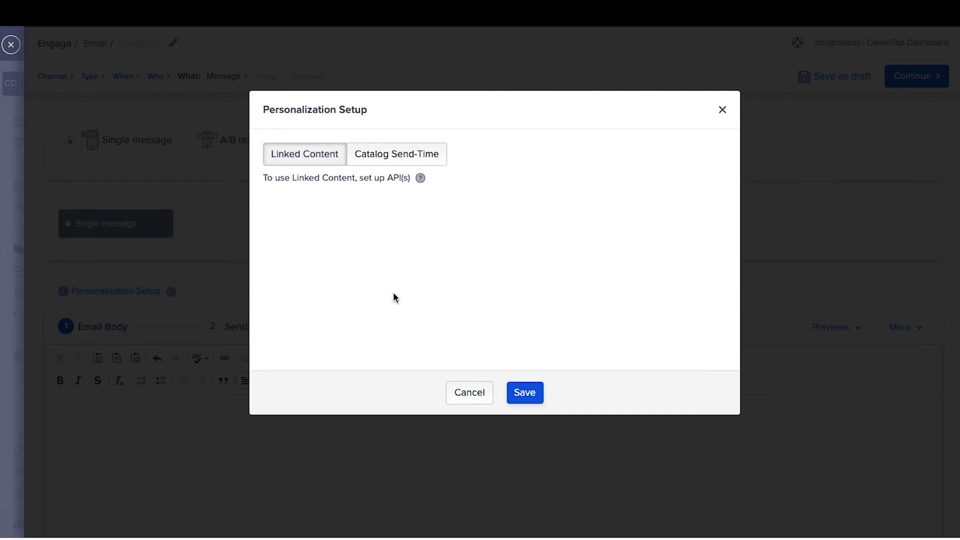
key(Escape)
click(913, 75)
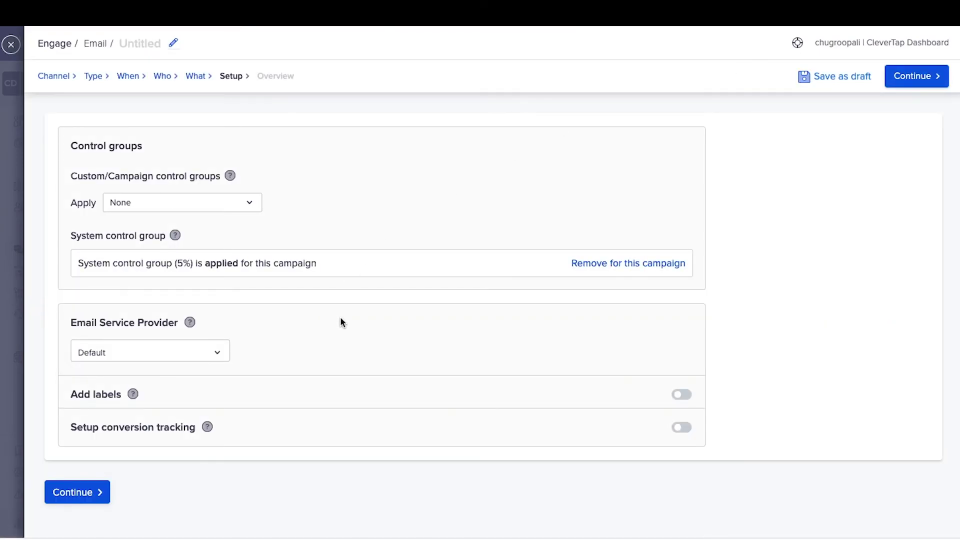
Review the overview of the Dec 22, 2021 one-time send to Gold customers, then return to Campaigns.
click(94, 496)
scroll(93, 493, down, 7)
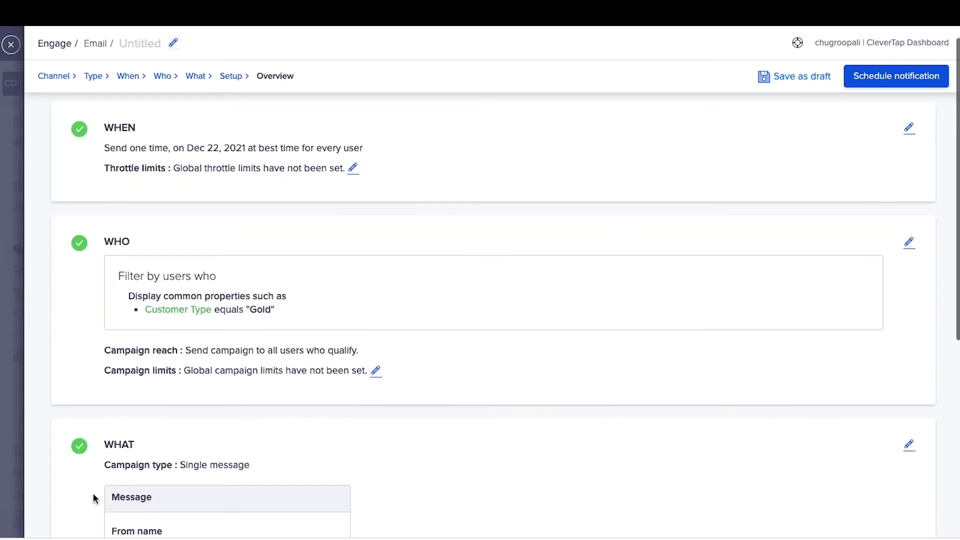
scroll(94, 497, up, 7)
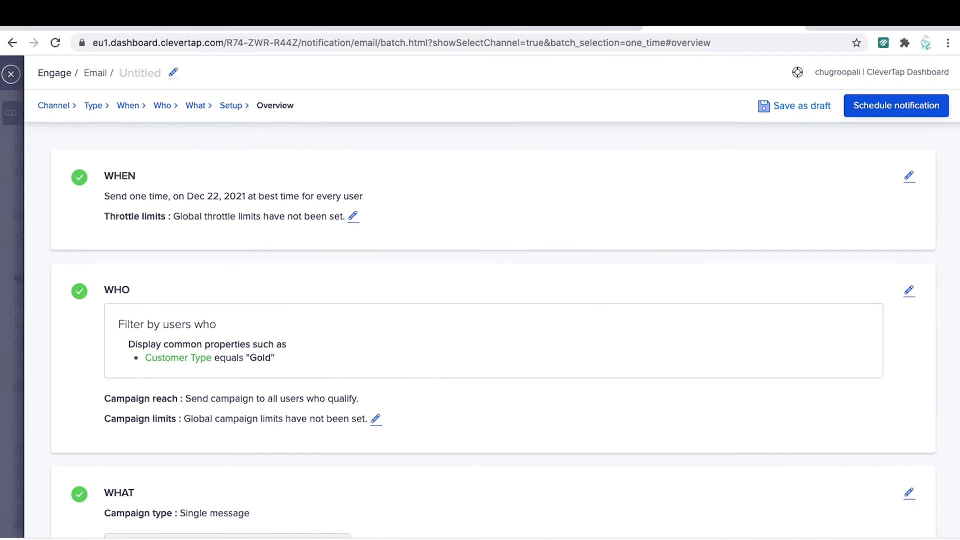
click(26, 259)
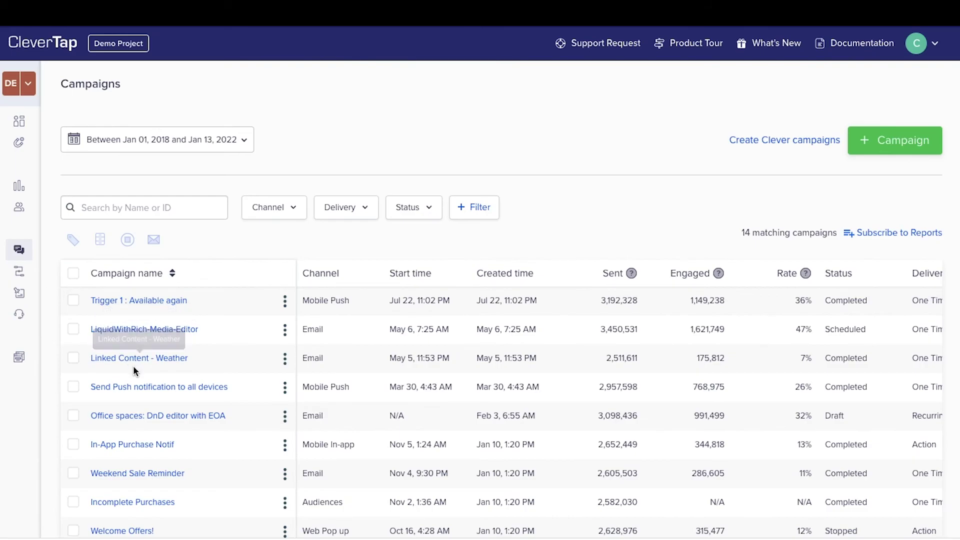
Review the Linked Content - Weather campaign stats: 2,511,611 sent and 171 errors.
click(163, 365)
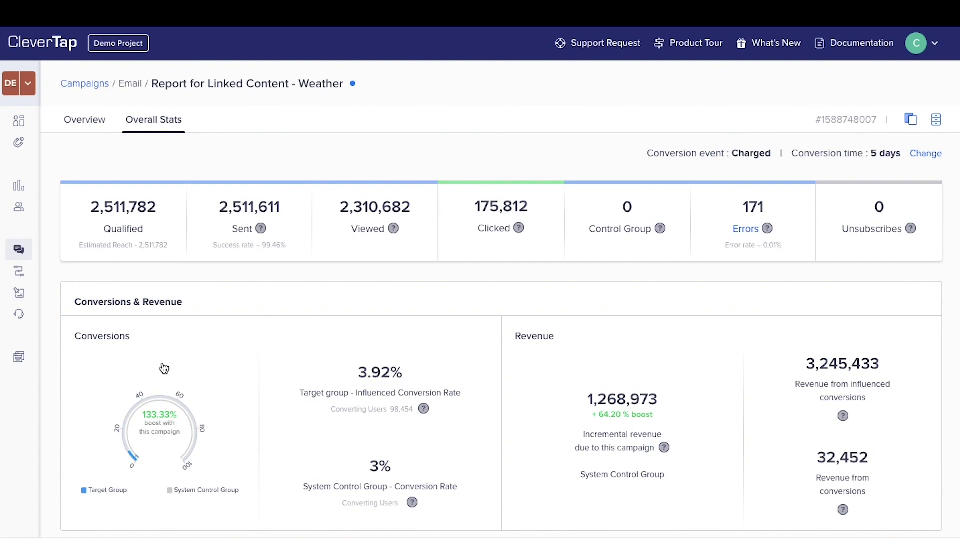
scroll(164, 368, down, 1)
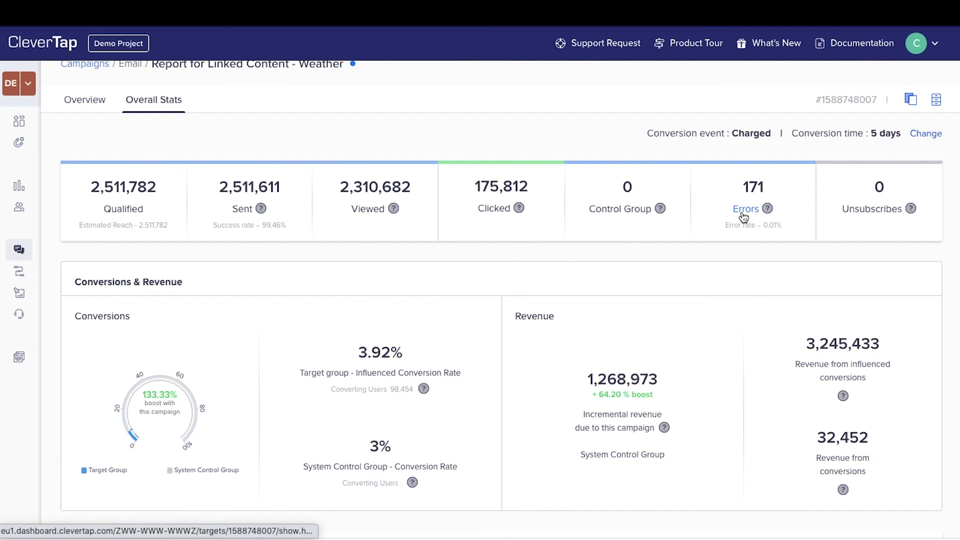
scroll(356, 413, down, 2)
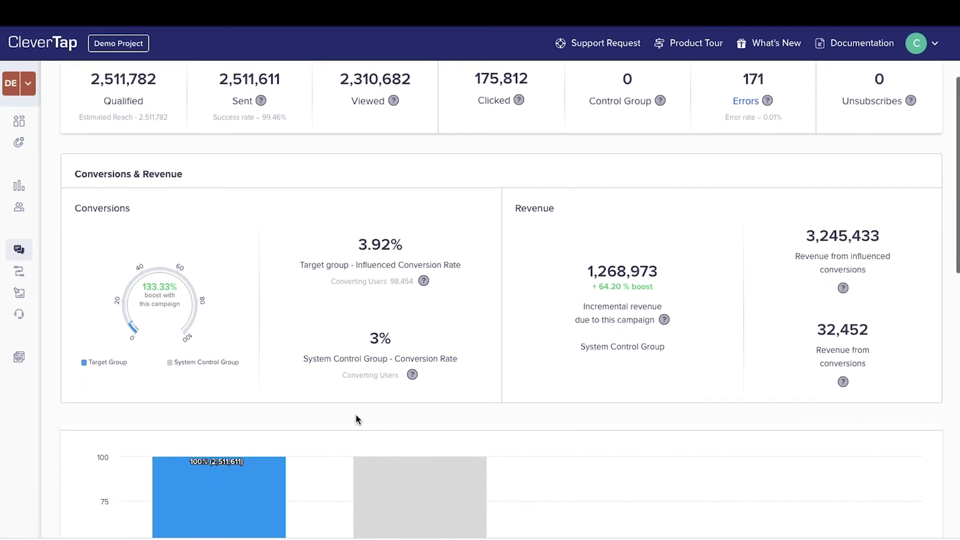
scroll(355, 415, down, 4)
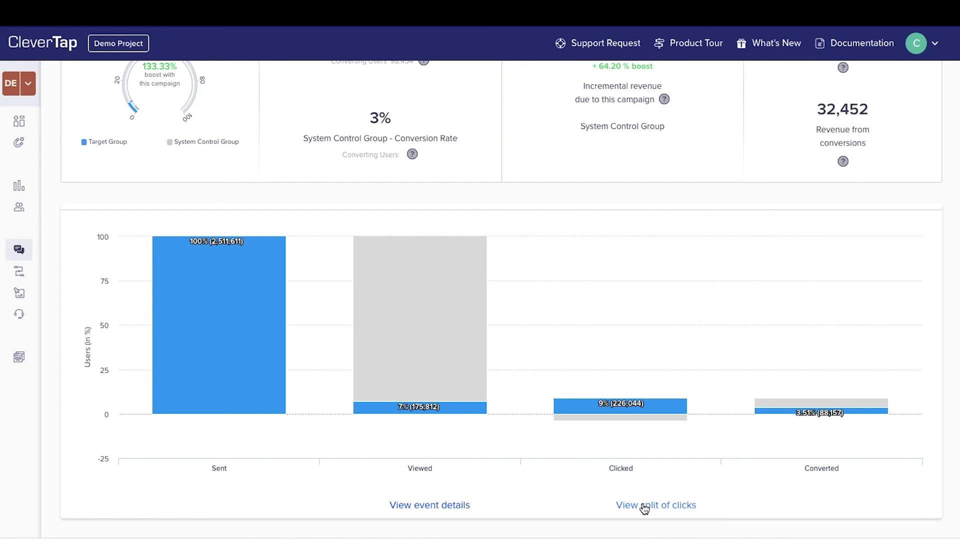
scroll(471, 482, down, 5)
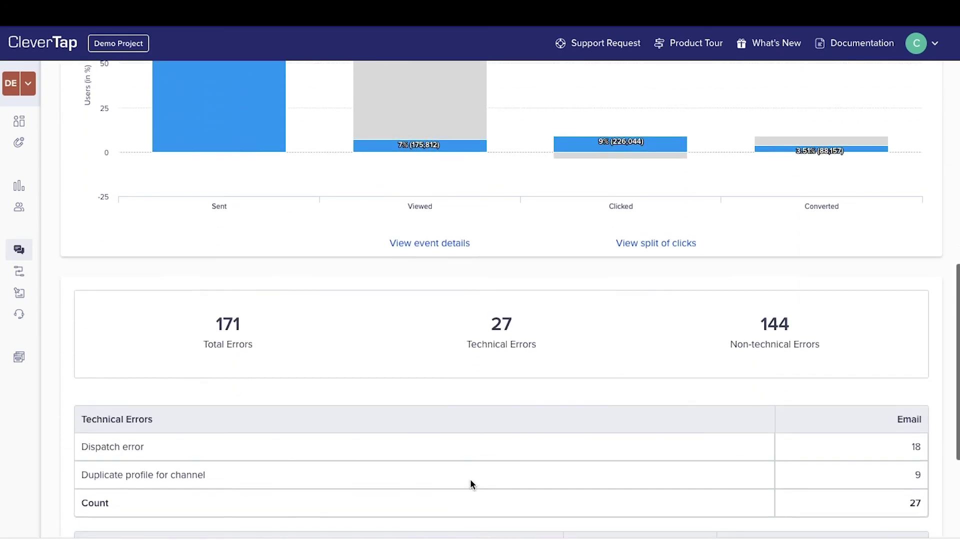
scroll(470, 483, up, 7)
scroll(470, 484, up, 5)
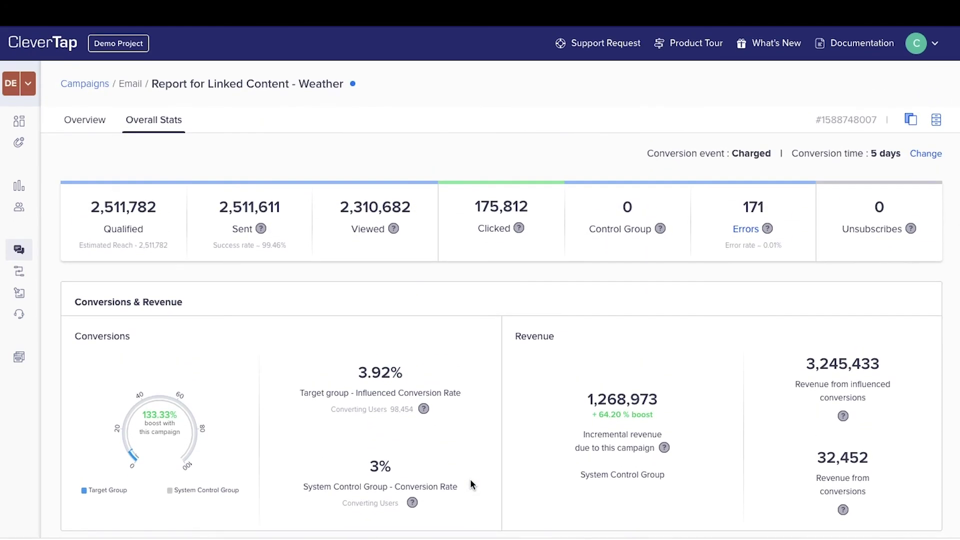